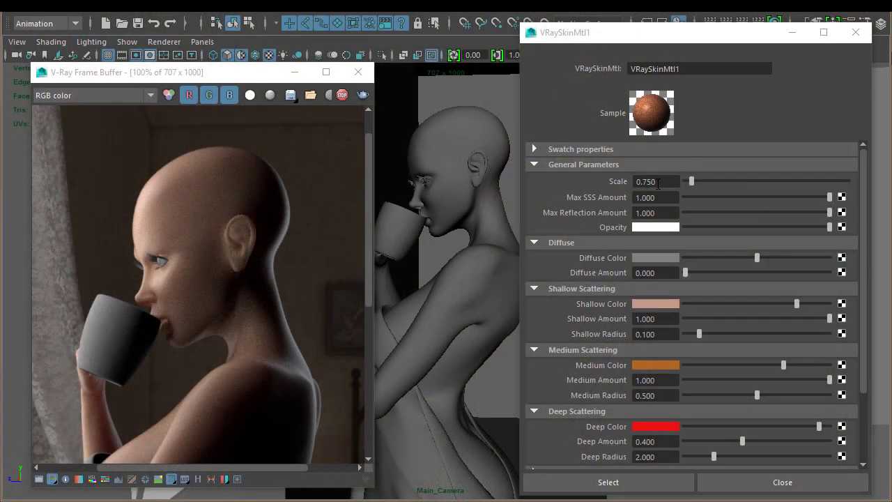
Set the Shallow Amount, Medium Amount and Deep Amount of the skin material to 0
double_click(645, 181)
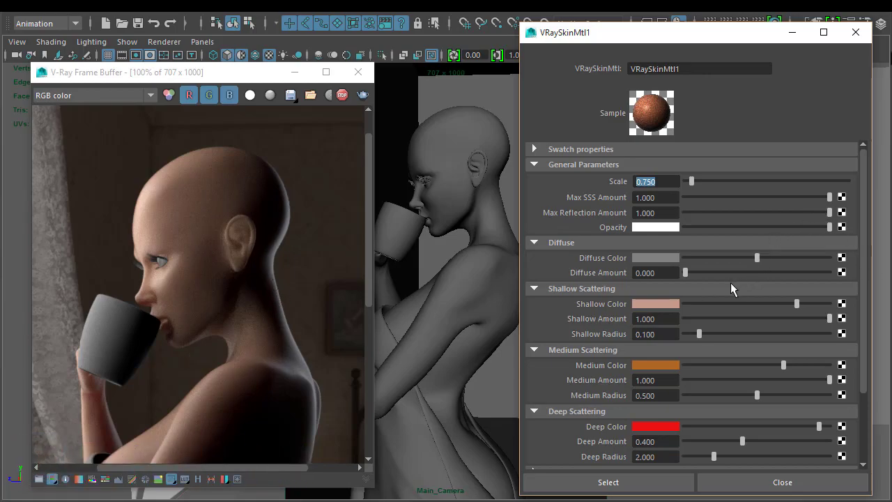
scroll(730, 288, down, 2)
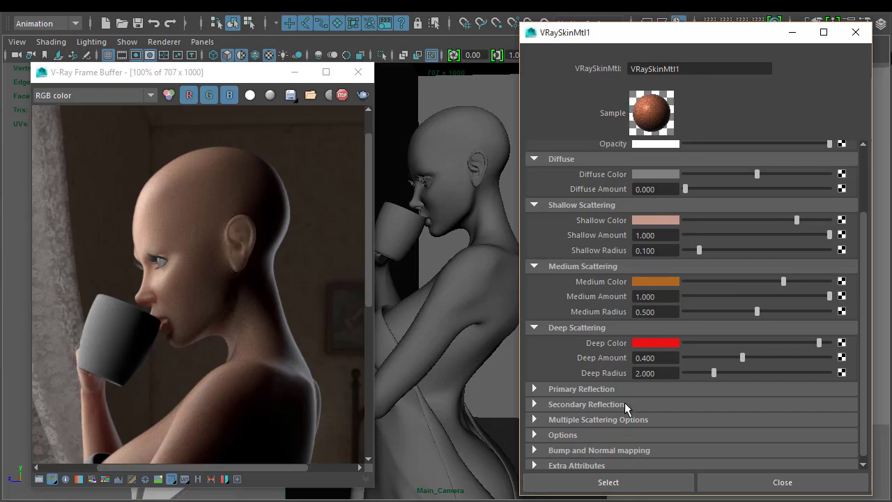
scroll(653, 336, up, 2)
double_click(662, 319)
text(0)
key(Return)
double_click(655, 379)
text(0)
key(Return)
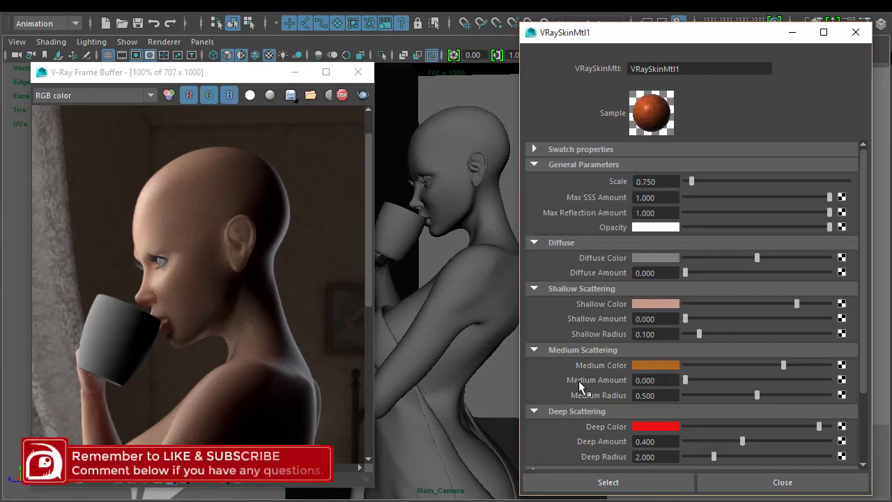
scroll(659, 381, down, 2)
double_click(645, 358)
text(0)
key(Return)
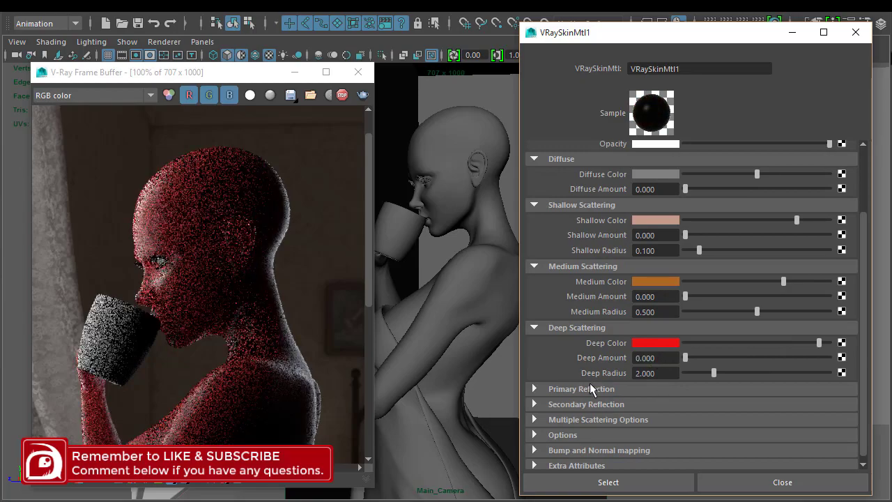
Expand the Primary Reflection settings and set the primary reflection amount to 0
click(589, 387)
scroll(594, 398, down, 2)
double_click(662, 335)
text(0)
key(Return)
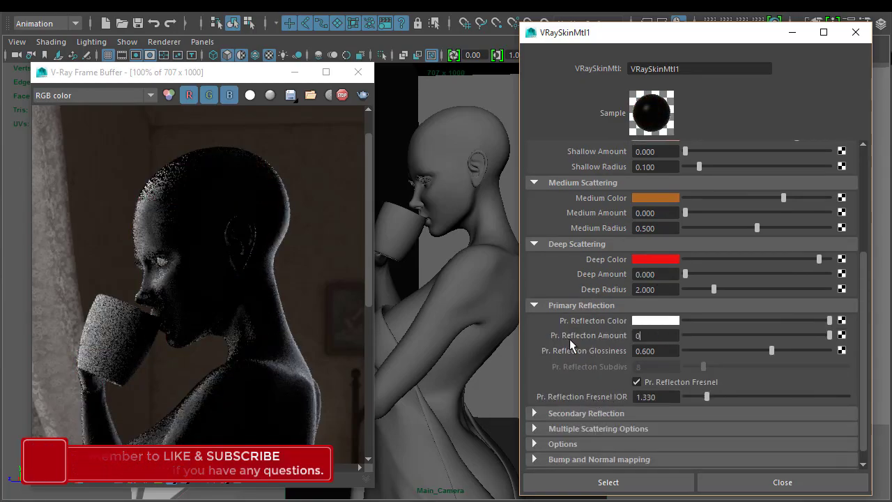
Set the secondary reflection amount to 0 and collapse both reflection sections
click(582, 413)
scroll(583, 395, down, 3)
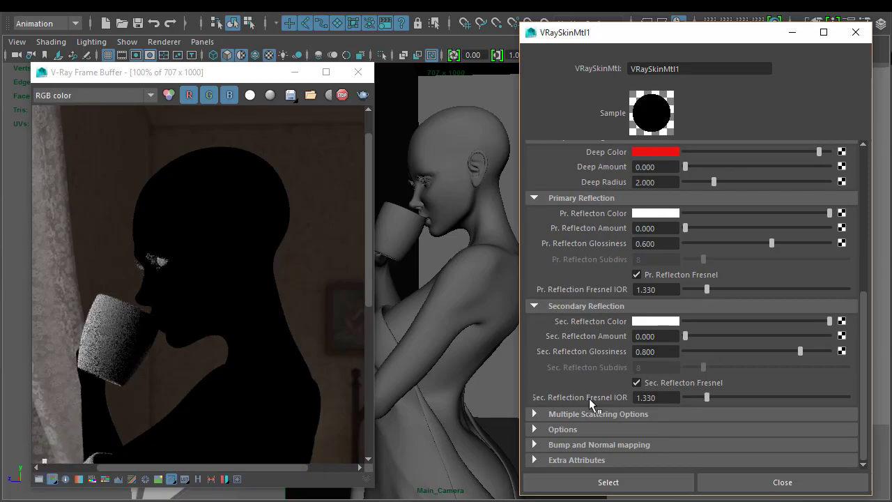
click(596, 307)
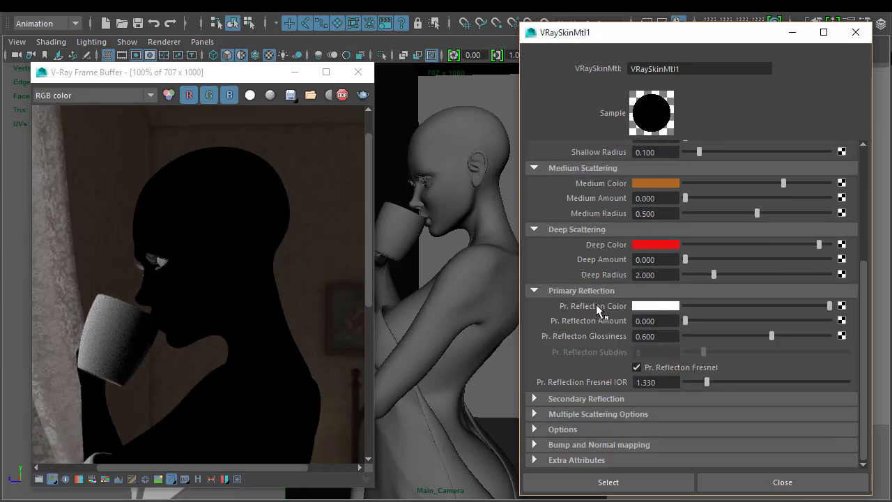
click(591, 287)
scroll(603, 328, up, 1)
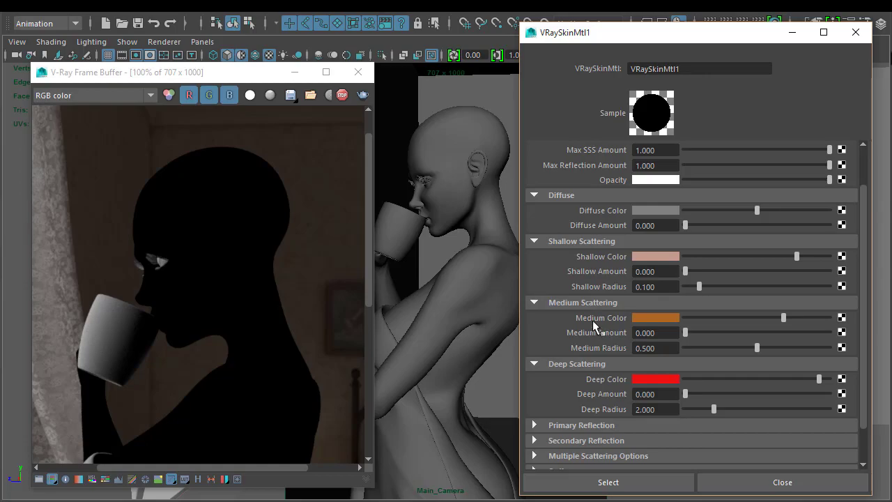
scroll(592, 320, up, 1)
scroll(592, 320, down, 2)
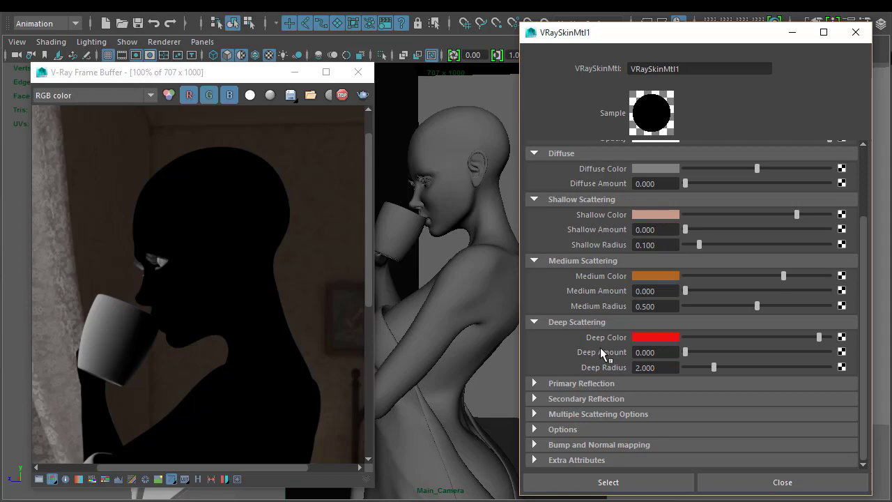
click(667, 367)
drag(663, 367, 602, 371)
key(Right)
key(ctrl+a)
click(663, 307)
double_click(671, 368)
double_click(664, 306)
double_click(665, 367)
Set the Deep Amount to 1 to isolate the deep scattering layer in the render
click(655, 352)
drag(672, 351, 572, 351)
text(1)
key(Return)
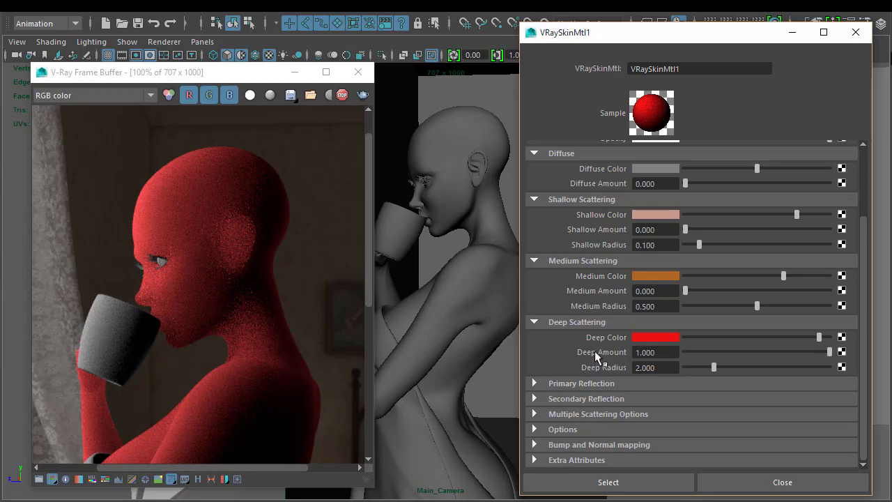
key(ctrl+a)
key(Tab)
click(668, 368)
drag(663, 243, 607, 242)
drag(664, 307, 597, 306)
drag(667, 307, 566, 311)
click(652, 306)
drag(658, 373, 550, 374)
Map a File texture to the skin material's Deep Color
click(842, 338)
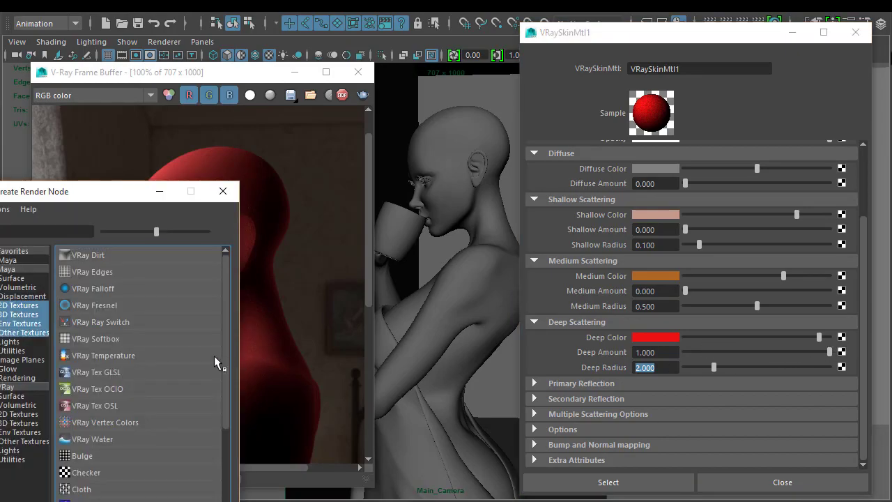
drag(106, 191, 218, 43)
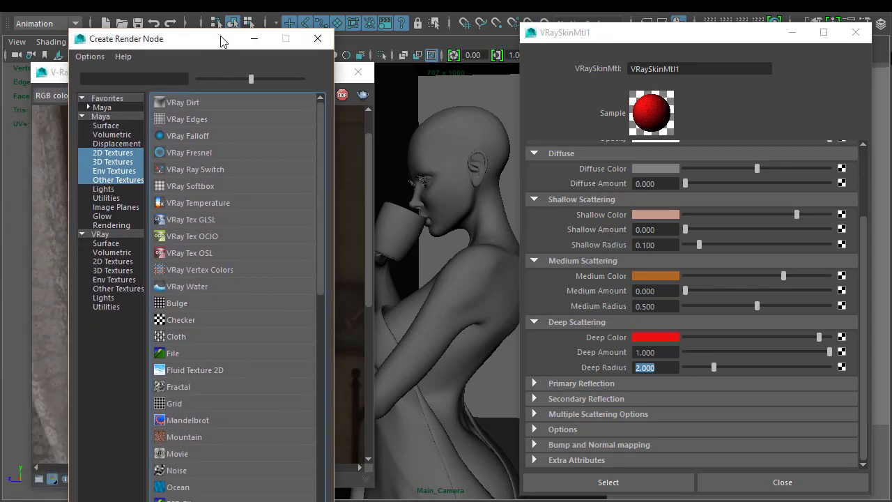
click(183, 346)
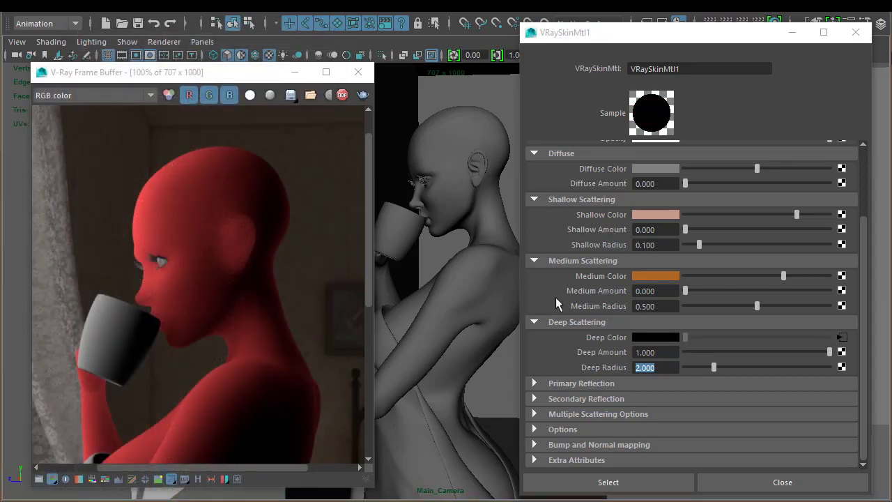
Load VRaySkin_DeepScatter.tga from the Maya project's sourceimages folder into the Deep Color file node
click(842, 337)
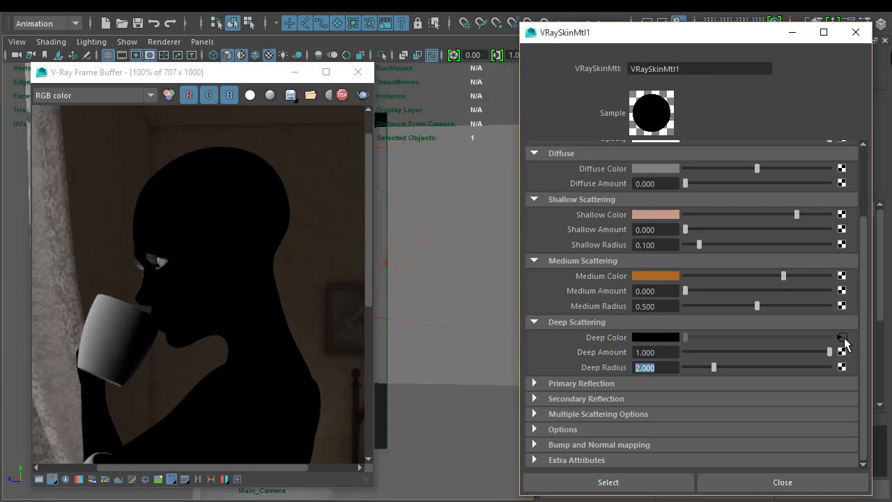
drag(714, 35, 357, 30)
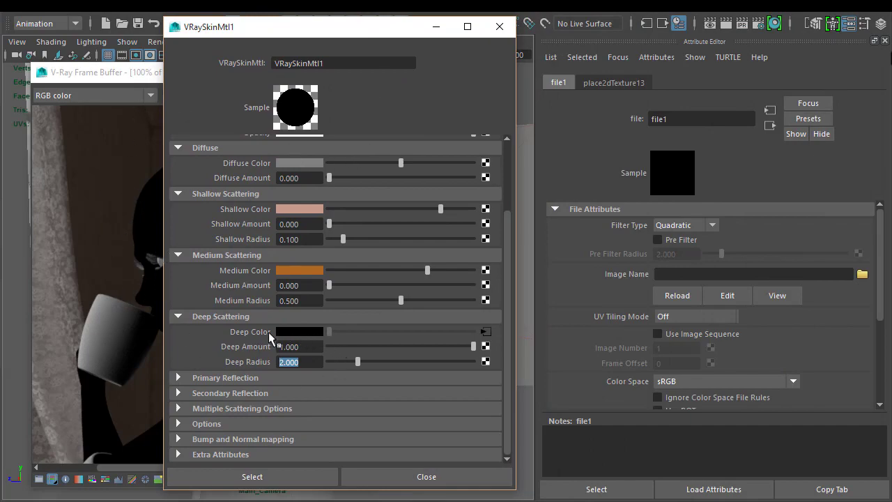
click(862, 274)
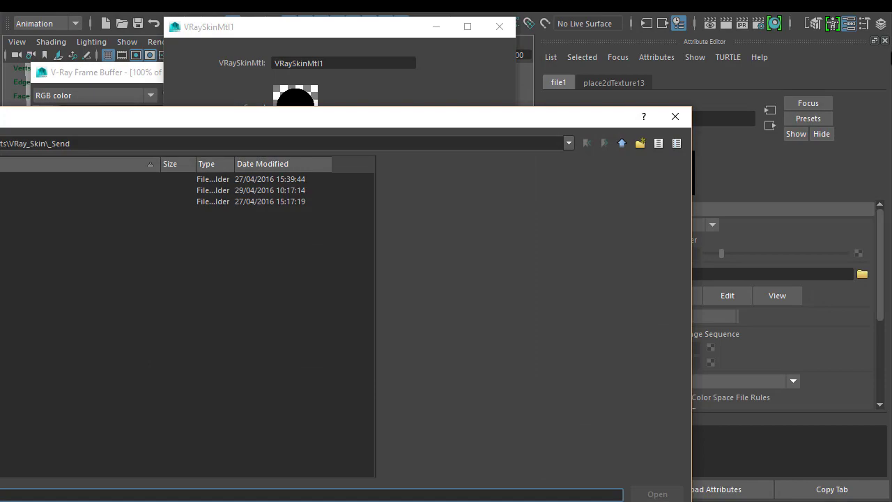
double_click(212, 201)
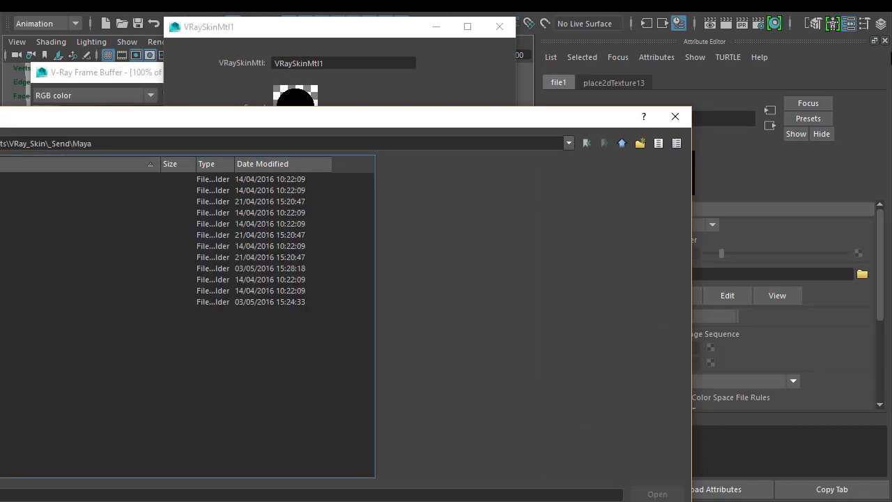
drag(37, 117, 256, 0)
double_click(160, 126)
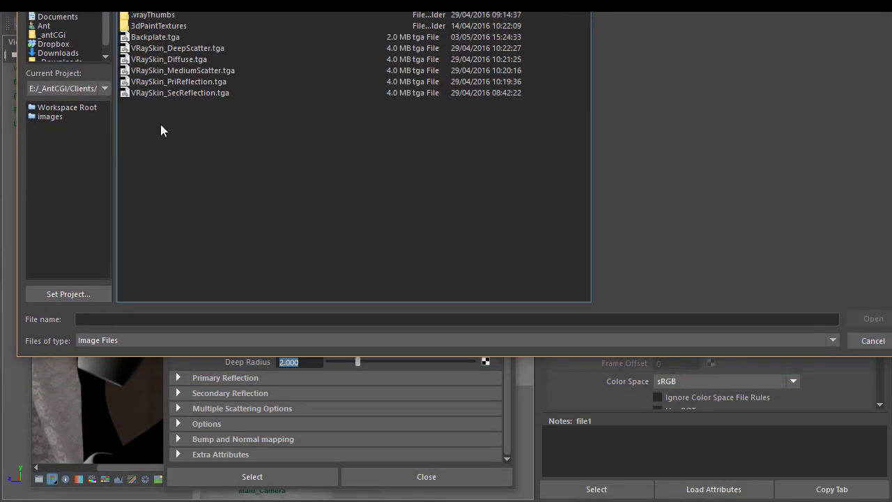
click(185, 50)
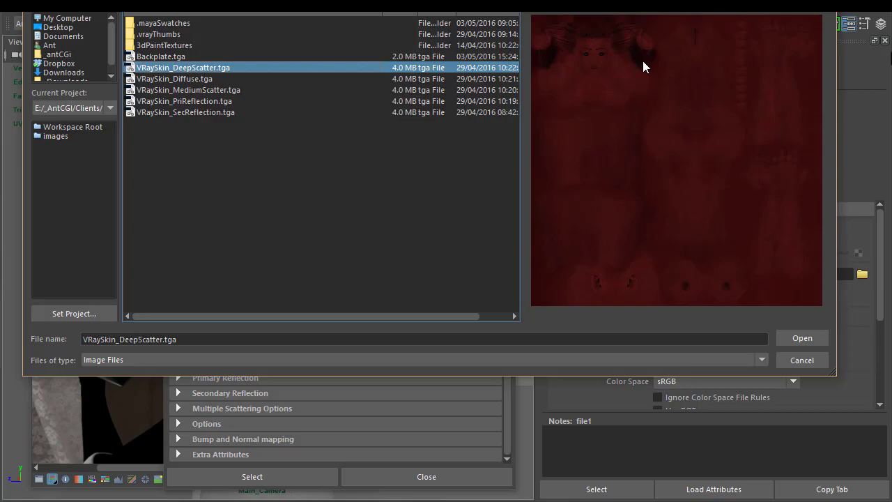
click(807, 336)
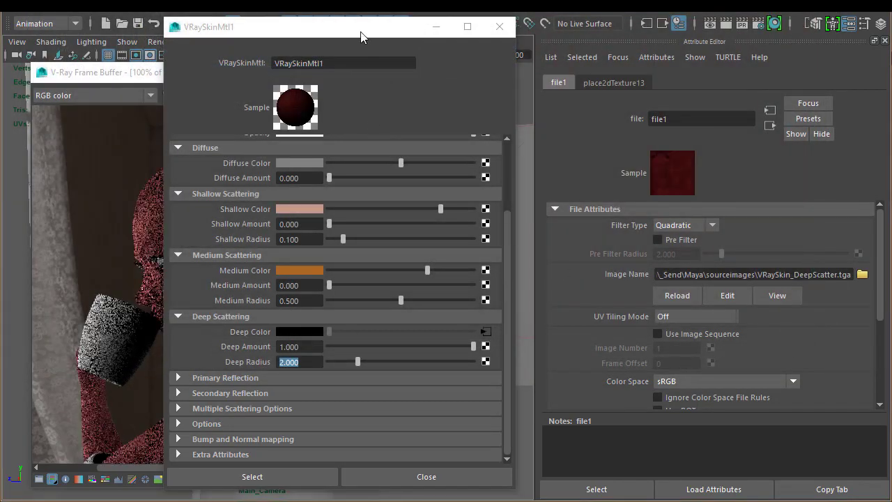
click(883, 41)
drag(364, 32, 679, 42)
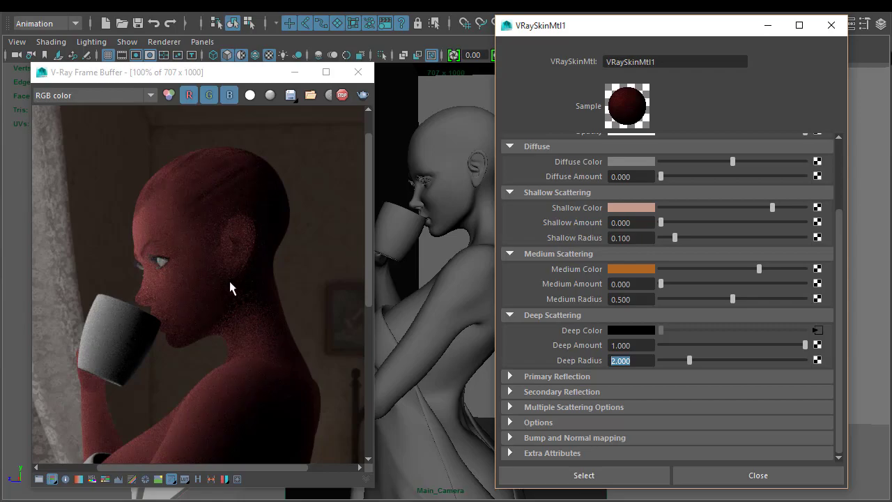
Set the Deep Amount to 0.3 and check the whole figure in the render
click(637, 345)
text(0.3)
key(Return)
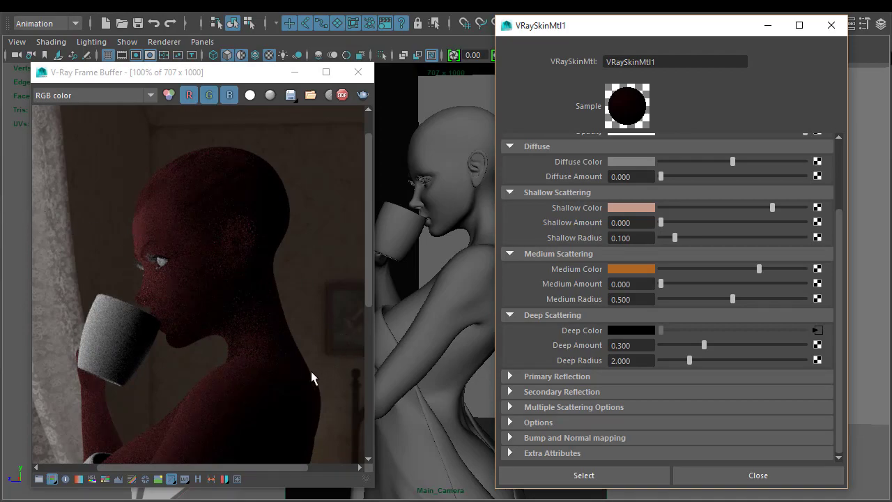
click(283, 311)
scroll(273, 272, down, 1)
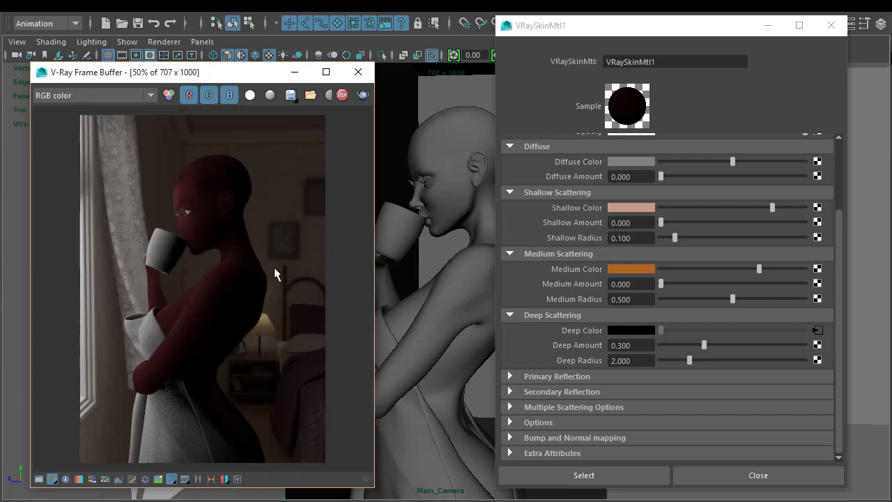
scroll(251, 271, up, 1)
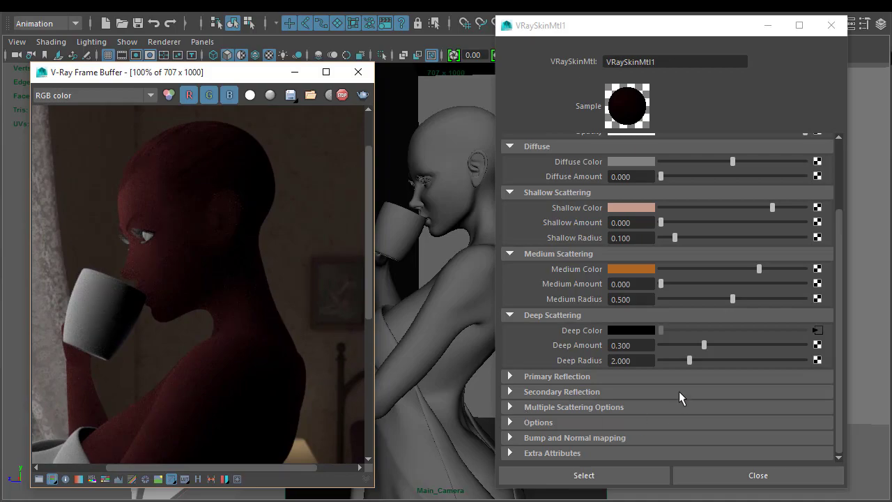
Set the Deep Radius to 1 and check its effect on the rendered head
drag(643, 364, 578, 363)
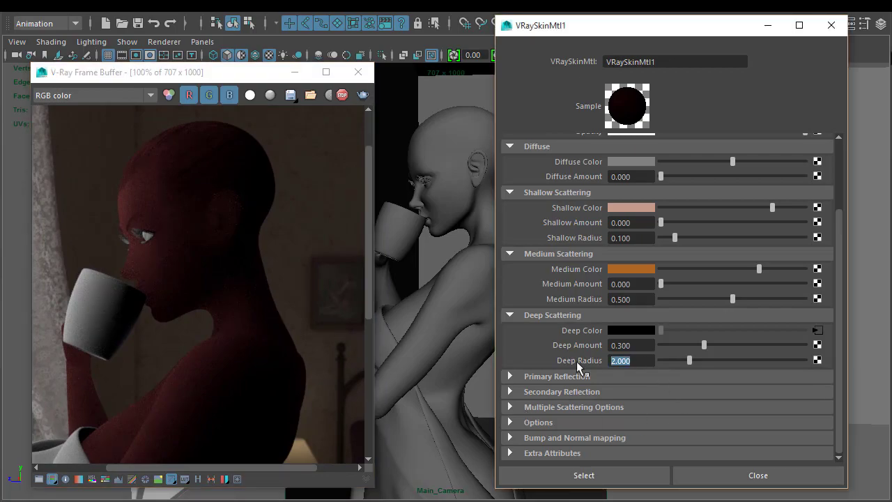
text(1)
key(Return)
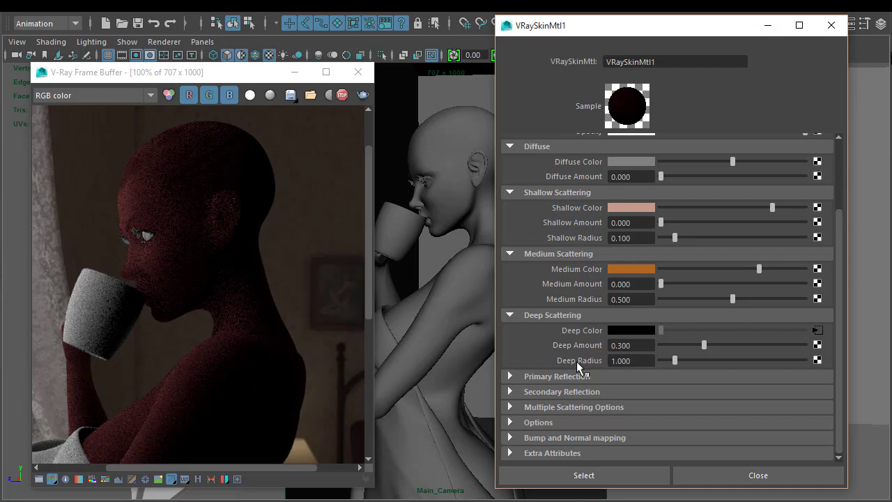
middle_drag(239, 313, 256, 320)
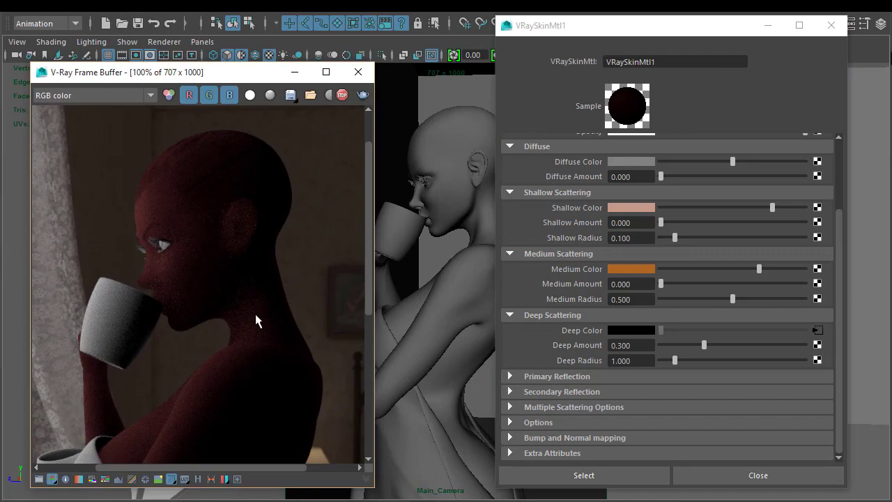
Map a File texture to the Shallow Color and open the new file node's attributes
click(649, 282)
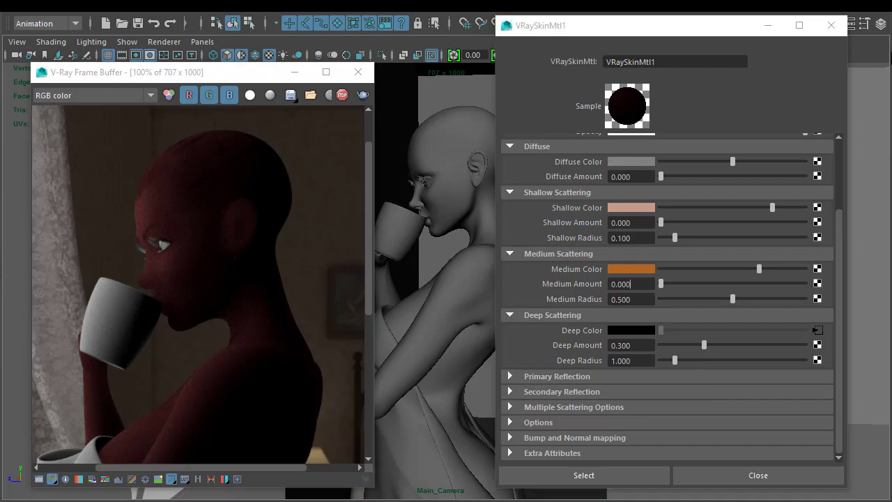
click(818, 209)
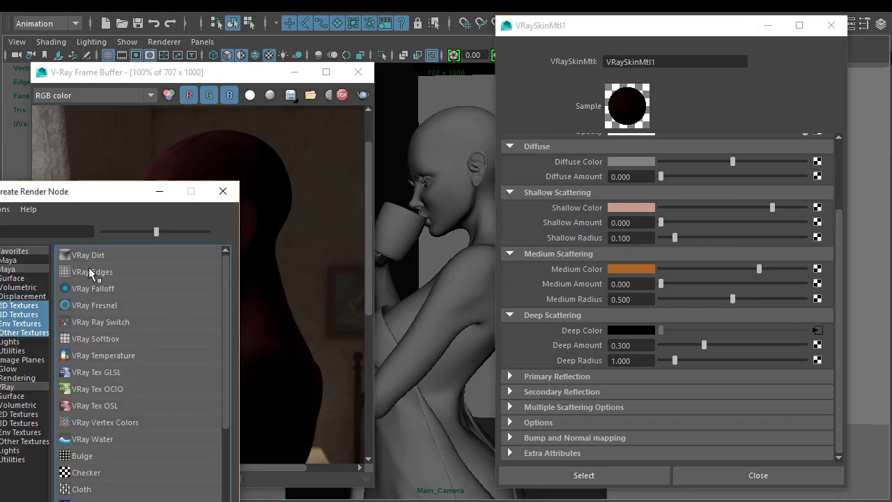
click(172, 339)
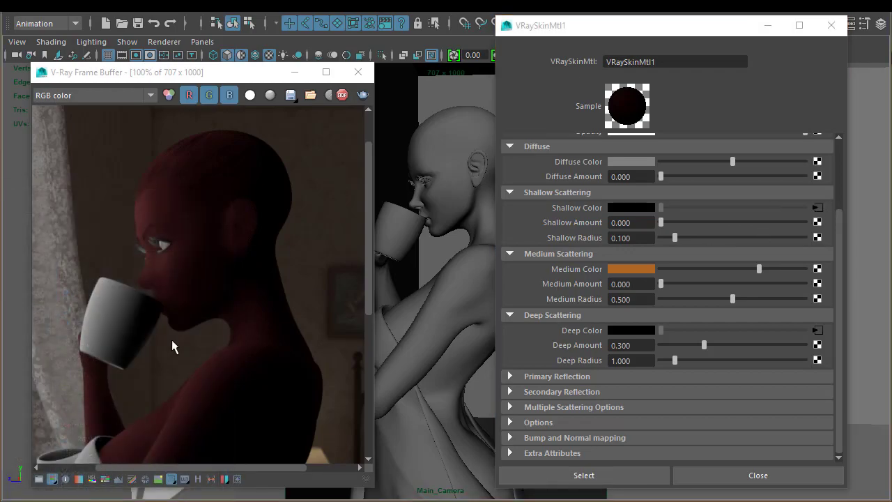
drag(701, 26, 524, 31)
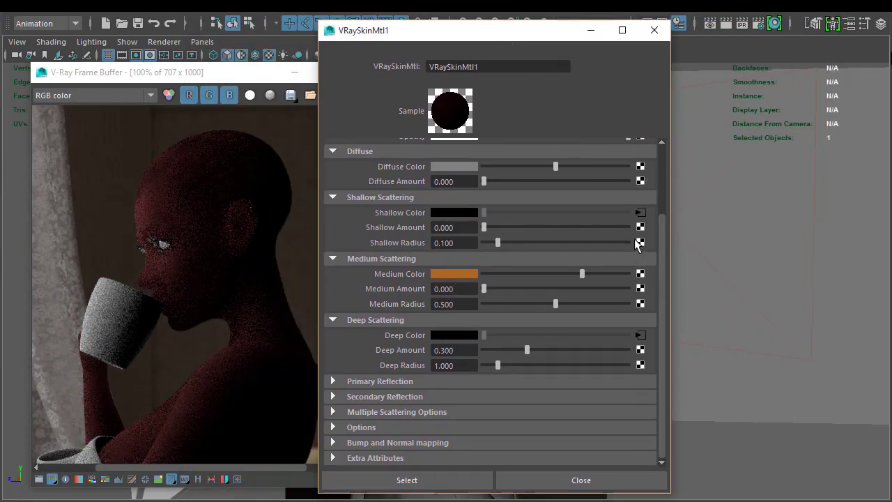
click(639, 212)
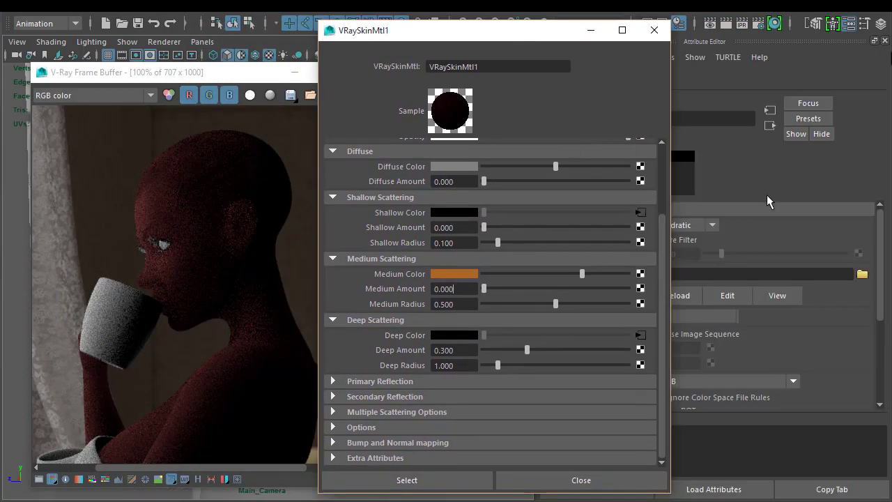
Compare the diffuse and medium scatter textures and load VRaySkin_MediumScatter.tga into the Shallow Color file node
click(868, 273)
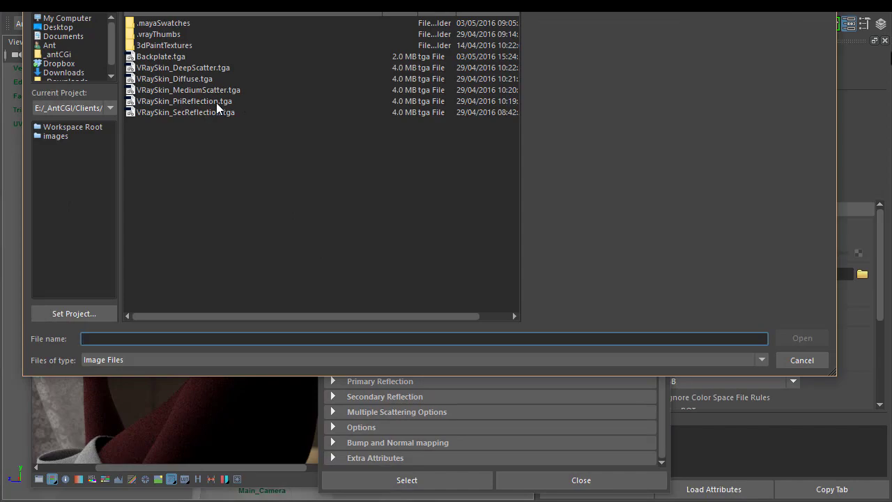
click(209, 90)
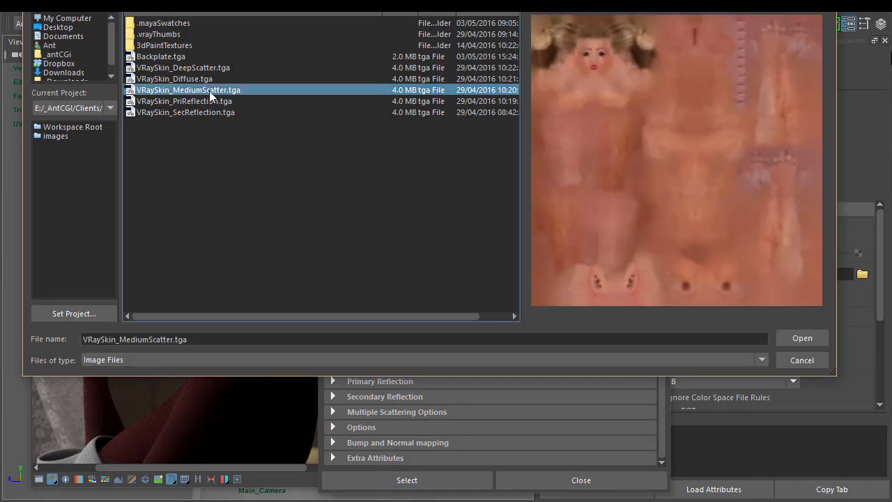
click(209, 79)
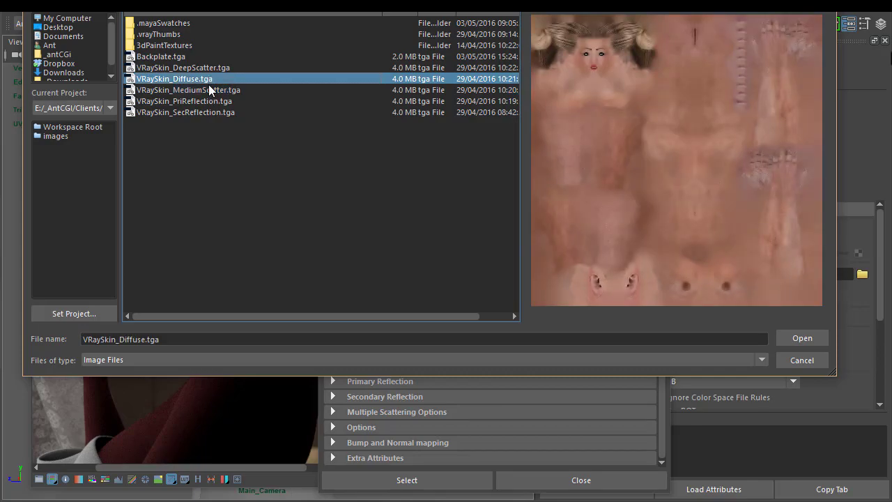
click(209, 91)
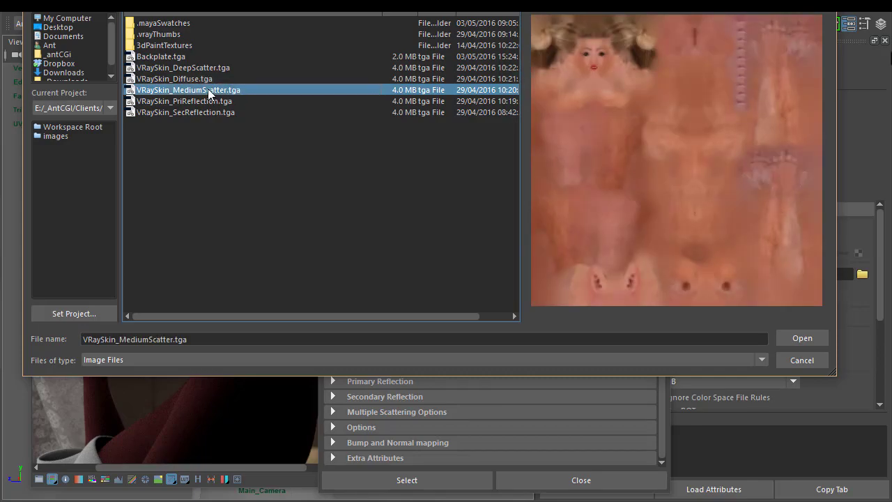
click(207, 79)
click(209, 92)
click(210, 80)
click(214, 87)
click(795, 341)
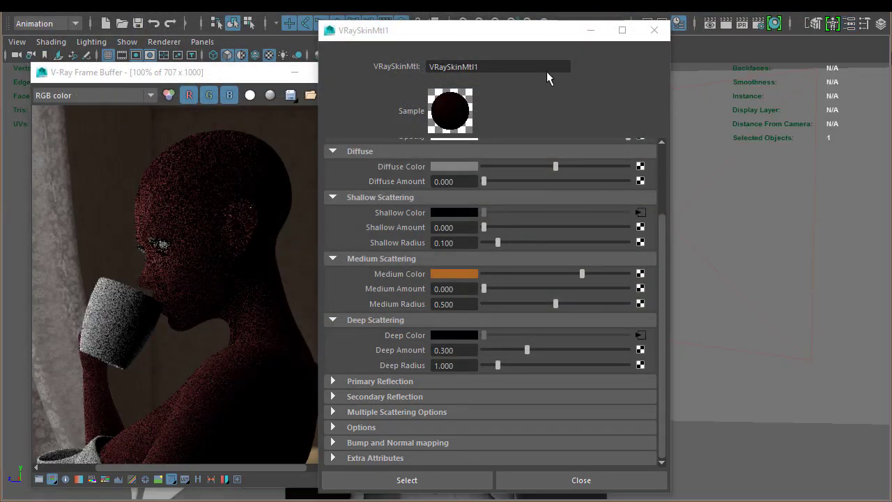
Set the skin material's Shallow Amount to 1 and check the render
drag(506, 35, 688, 34)
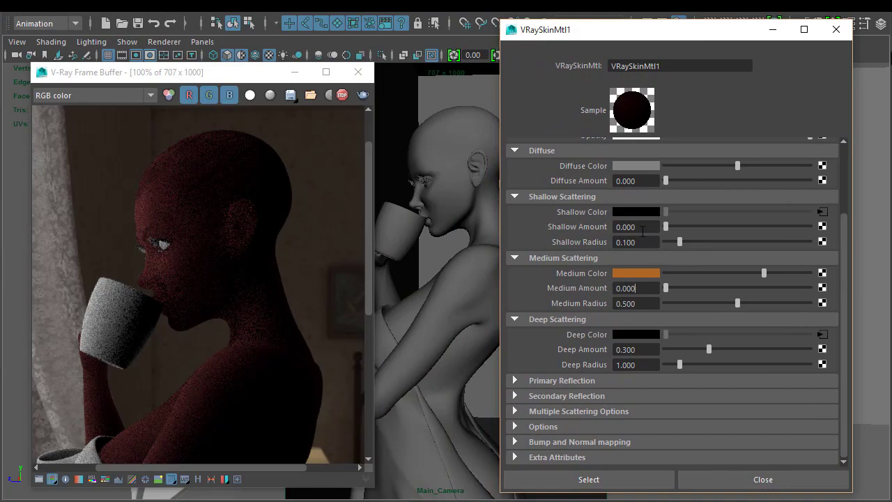
double_click(647, 228)
text(1)
key(Return)
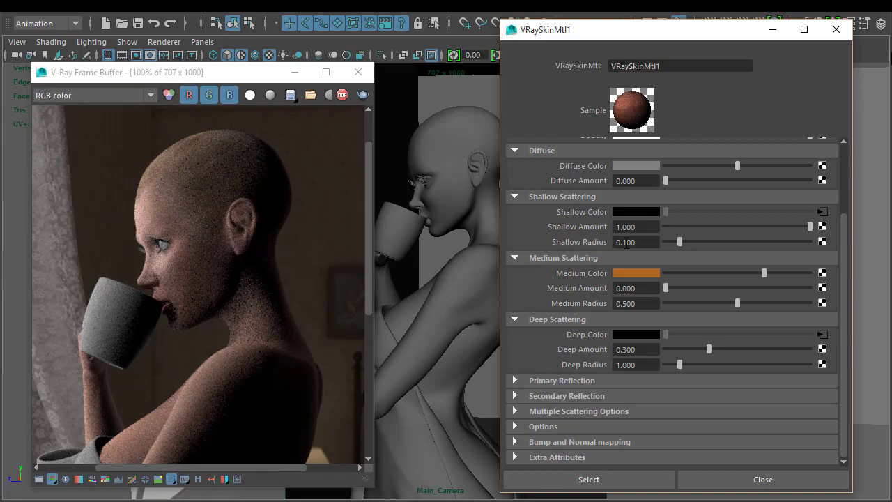
Break the texture connection on the Shallow Color and set the Shallow Amount back to 0
drag(621, 242, 643, 243)
right_click(591, 212)
click(603, 247)
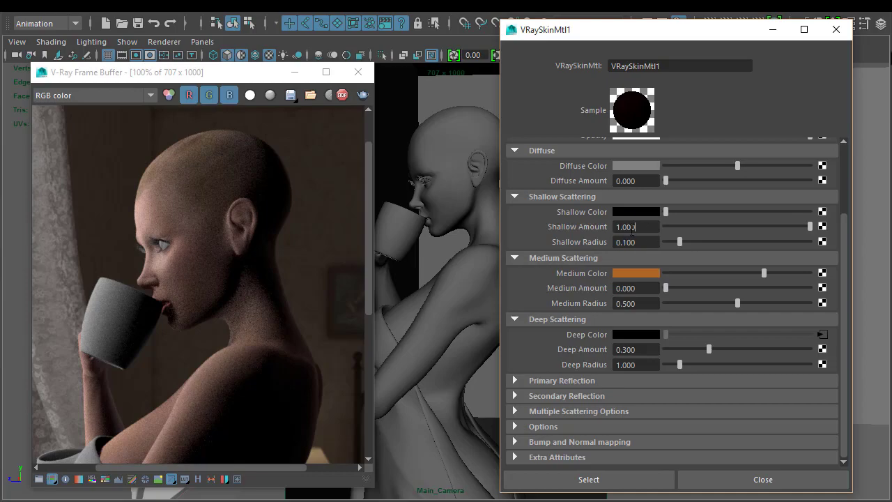
double_click(633, 226)
text(0)
key(Return)
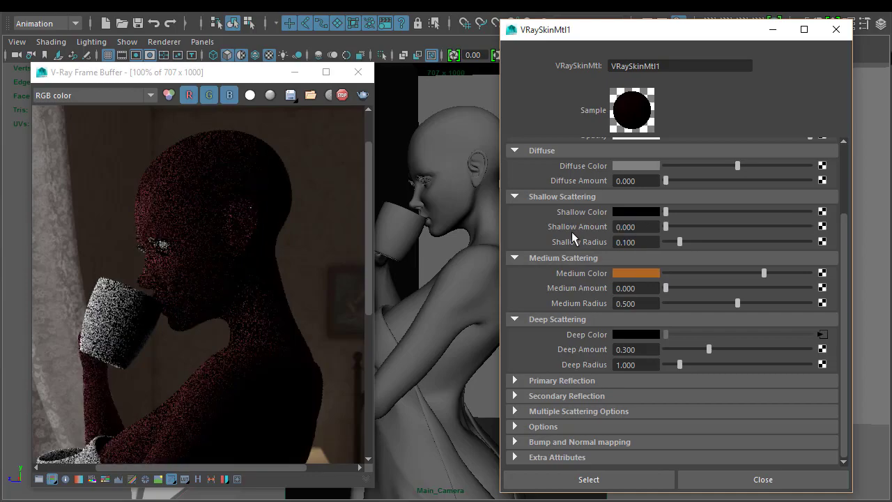
Map a File texture to the Medium Color and load VRaySkin_MediumScatter.tga from the sourceimages folder into it
click(822, 273)
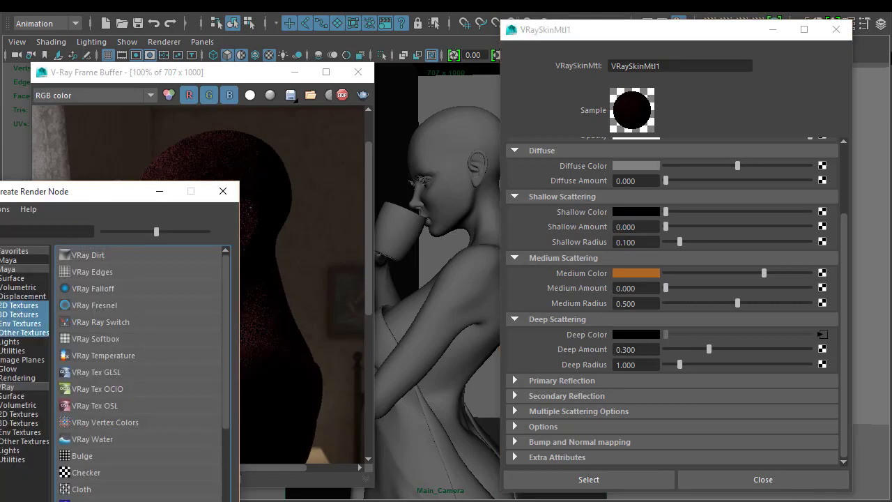
click(88, 255)
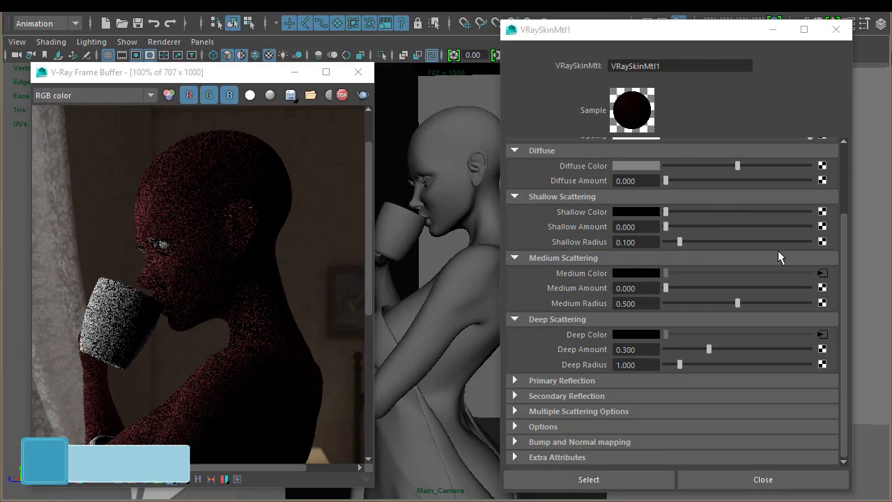
drag(650, 31, 439, 27)
click(862, 274)
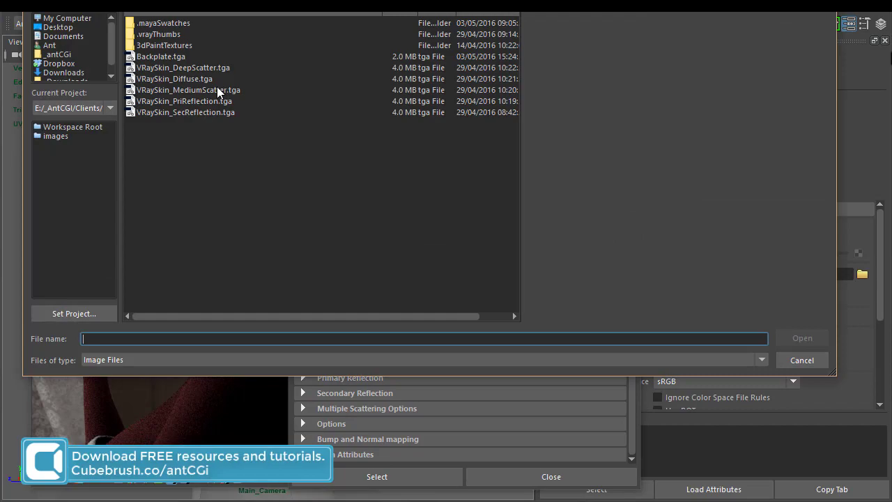
double_click(216, 89)
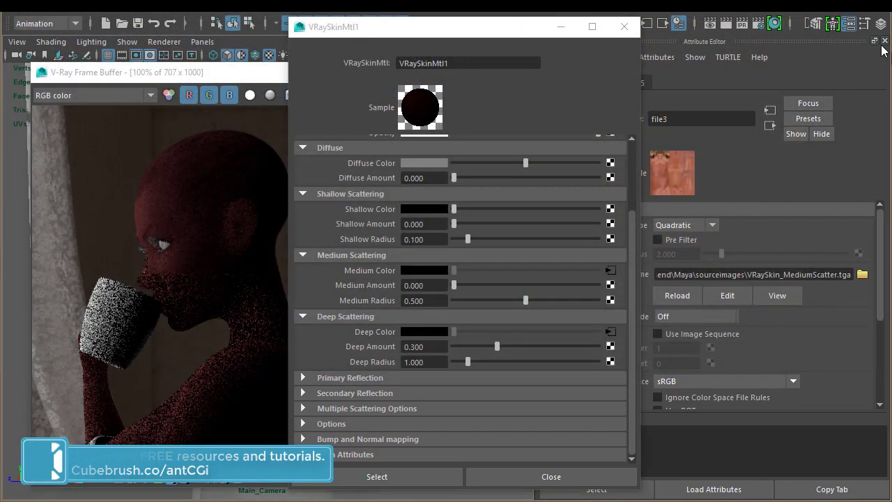
click(885, 40)
drag(507, 33, 715, 36)
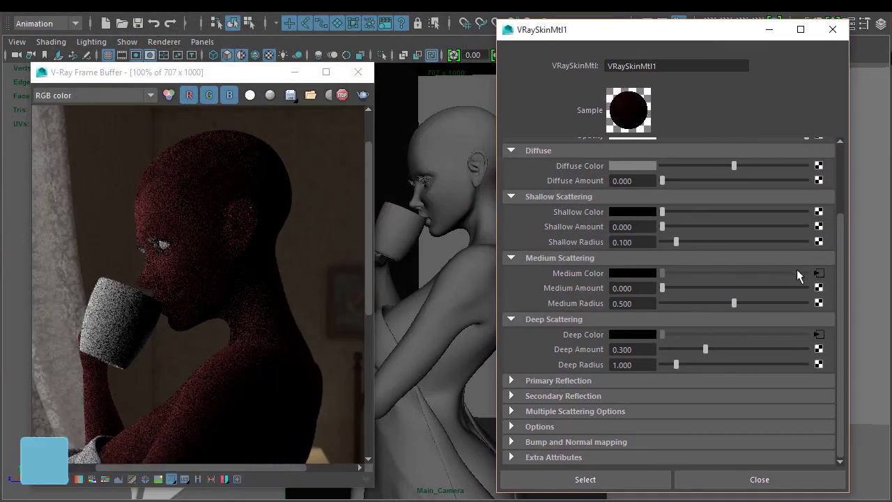
Set both the Medium Amount and the Medium Radius to 1 and check their effect on the rendered skin
drag(641, 288, 557, 293)
text(1)
key(Return)
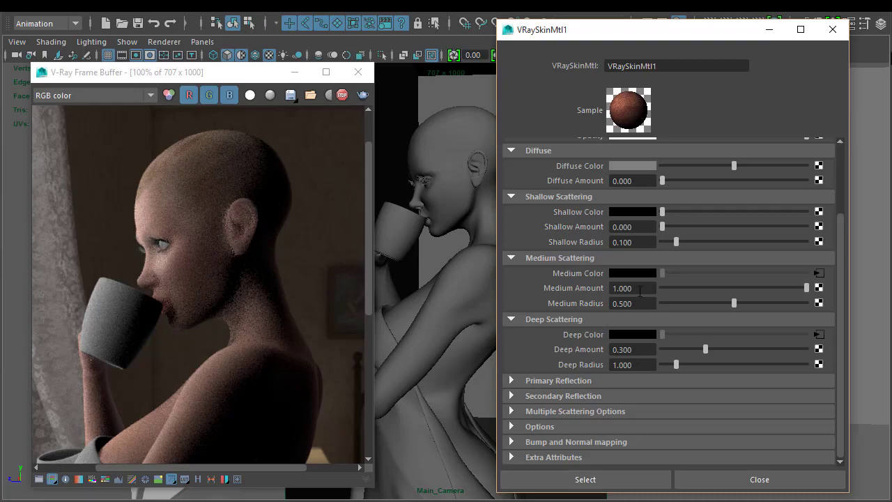
drag(620, 303, 563, 312)
text(1)
key(Return)
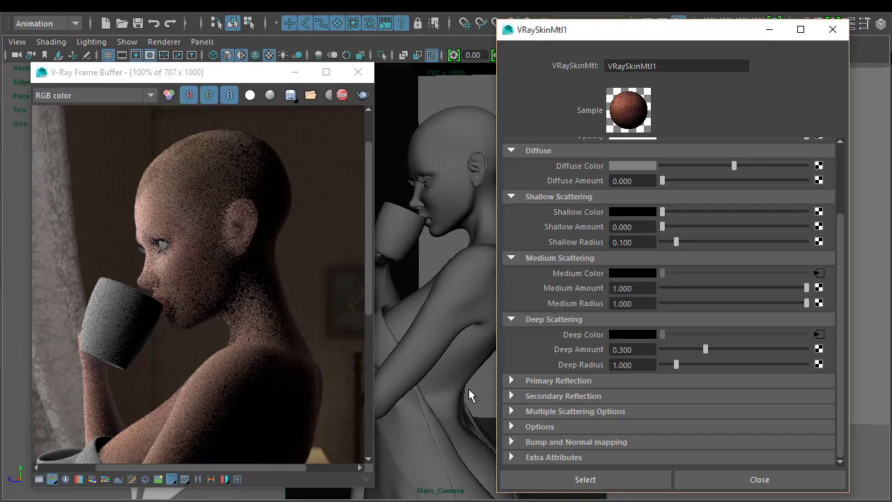
Set the Medium Radius to 0.25 and the Medium Amount to 0.5
drag(634, 303, 593, 304)
text(.)
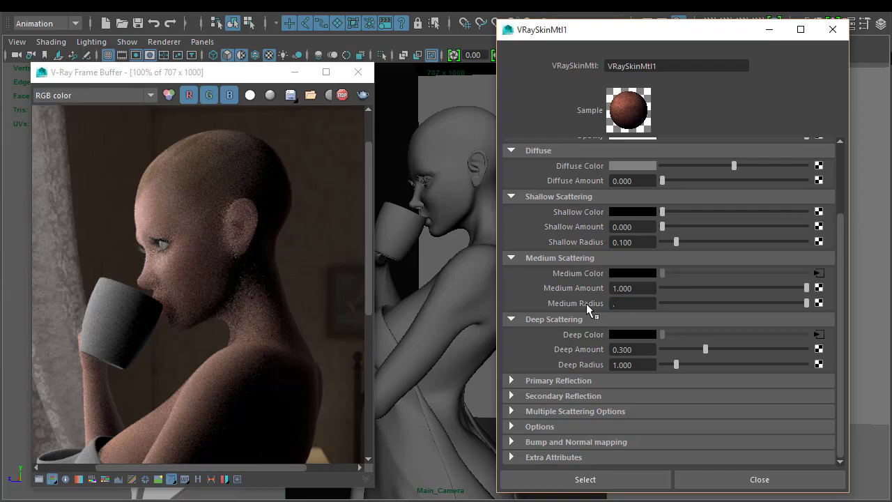
text(25)
key(Return)
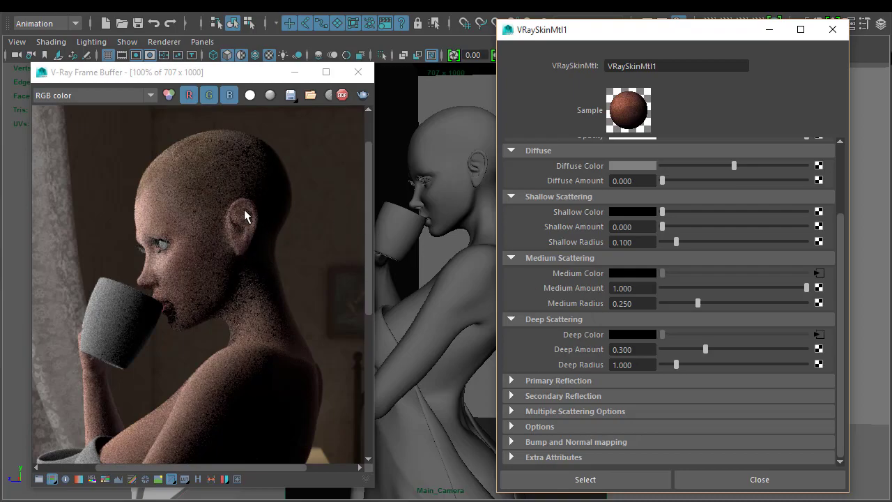
drag(634, 288, 606, 287)
text(0.5)
key(Return)
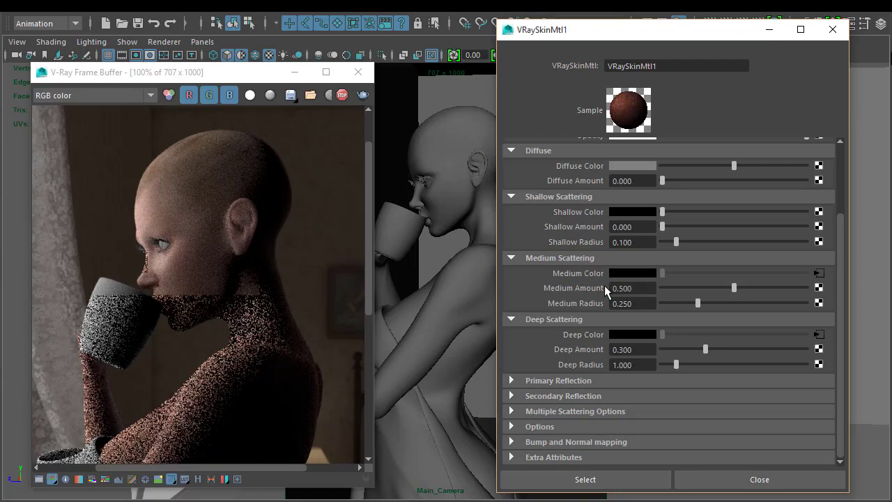
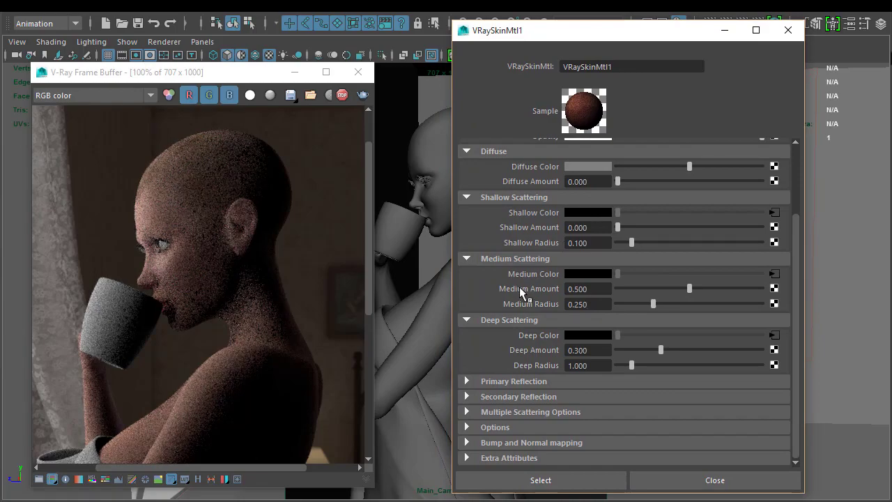
Set the Shallow Amount to 1 and check the whole figure and the head in the render
drag(589, 228, 530, 229)
text(1)
key(Return)
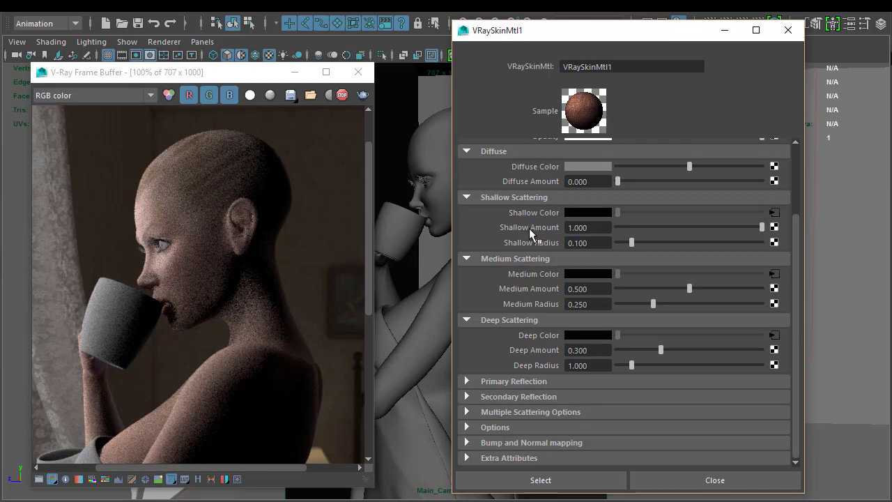
scroll(222, 334, down, 3)
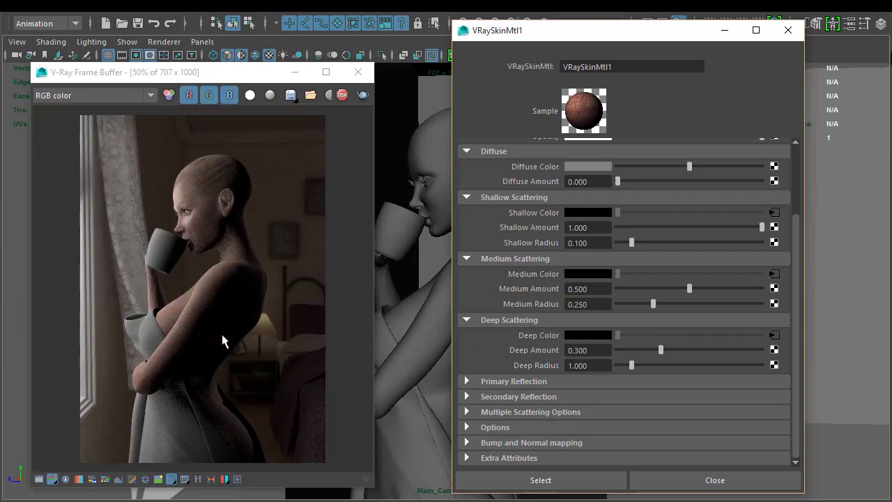
scroll(223, 313, up, 3)
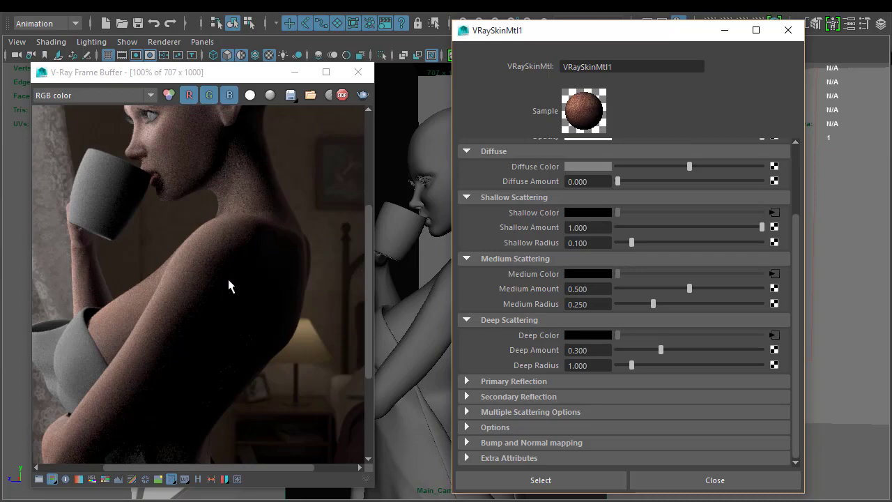
scroll(228, 285, up, 4)
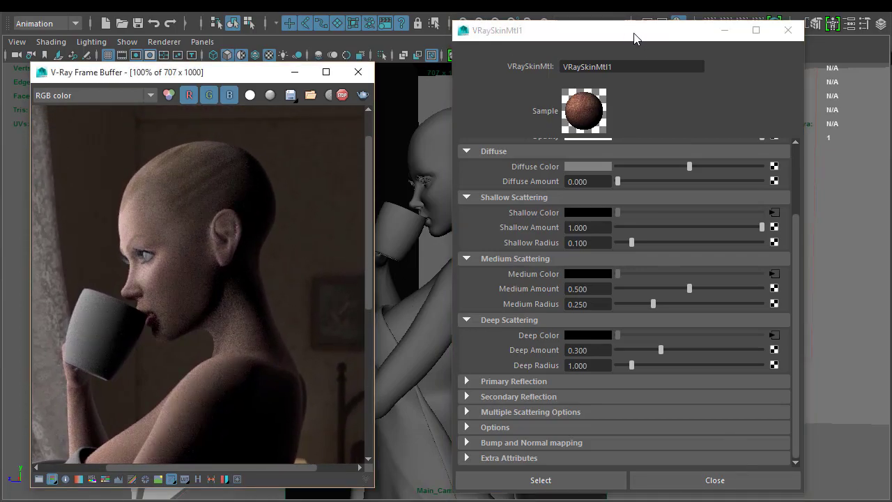
Show the Channel Box / Layer Editor and turn on the visibility of the character's hair layer
drag(583, 36, 267, 44)
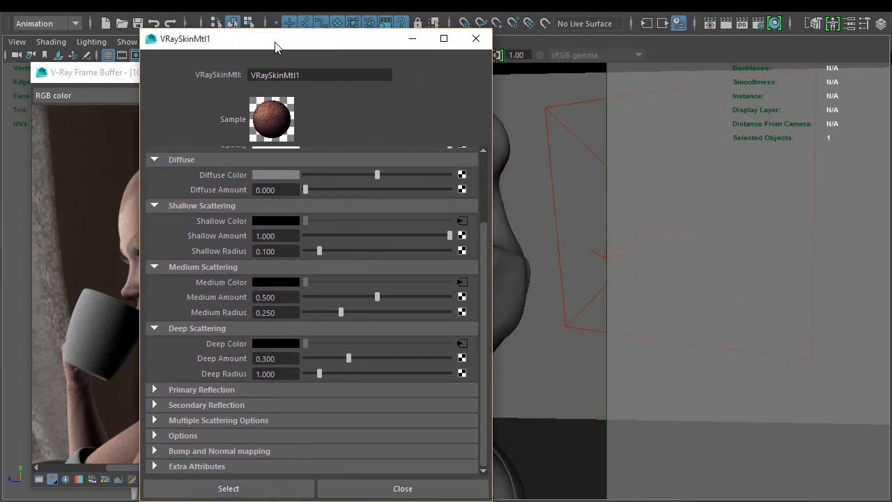
click(165, 11)
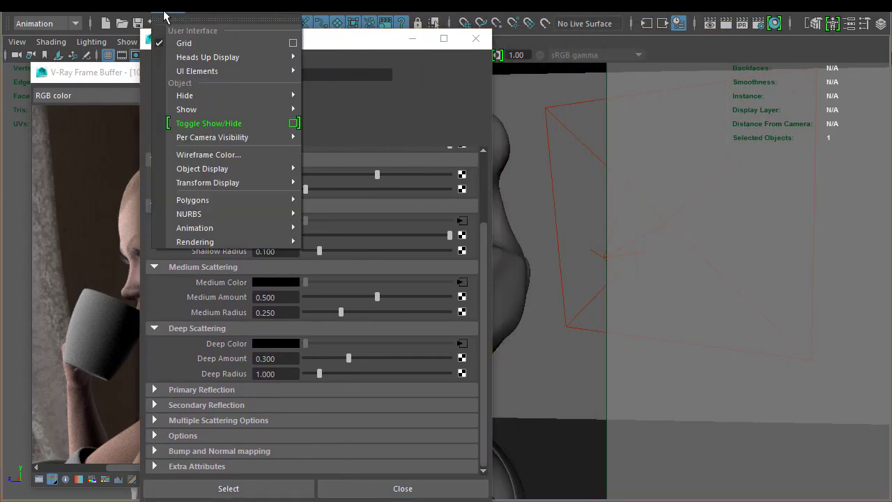
mouse_move(201, 72)
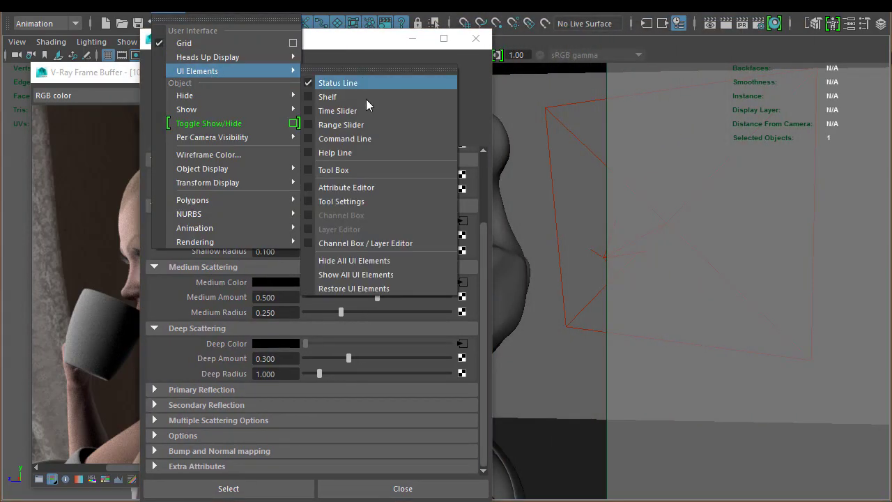
click(374, 243)
click(751, 382)
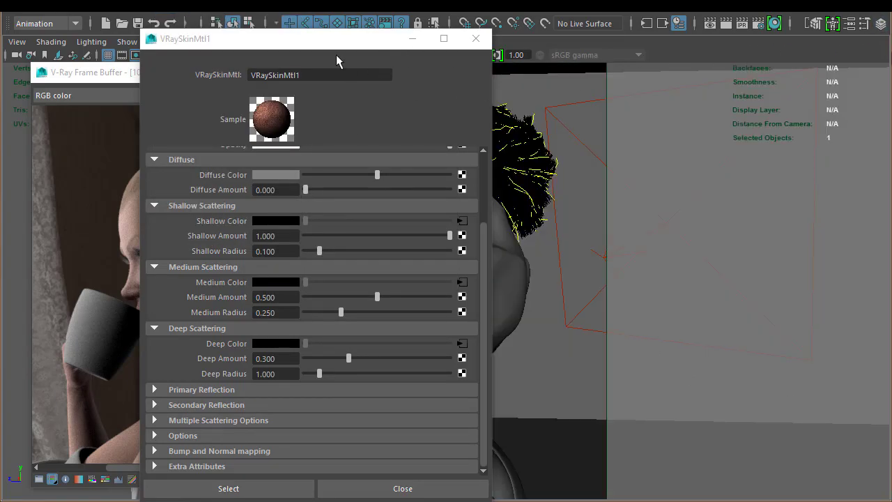
drag(336, 54, 549, 55)
drag(362, 38, 690, 31)
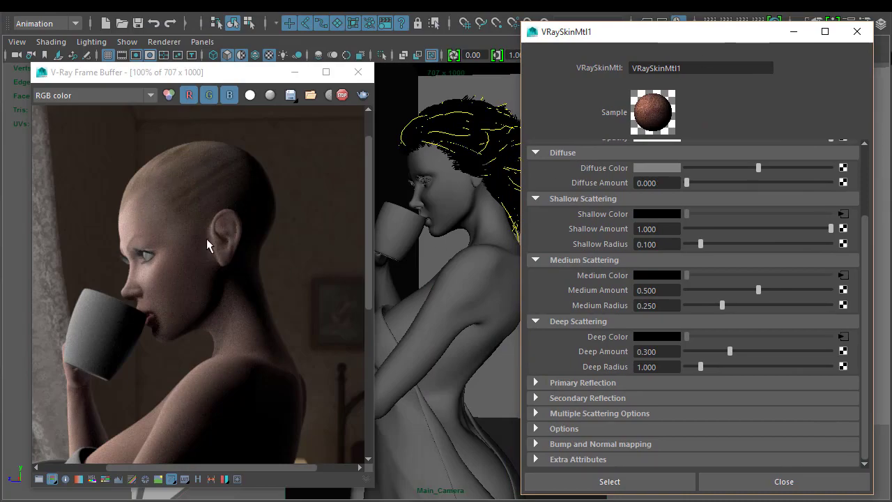
Inspect the rendered head and set the Medium Amount to 0.6
middle_drag(240, 255, 233, 303)
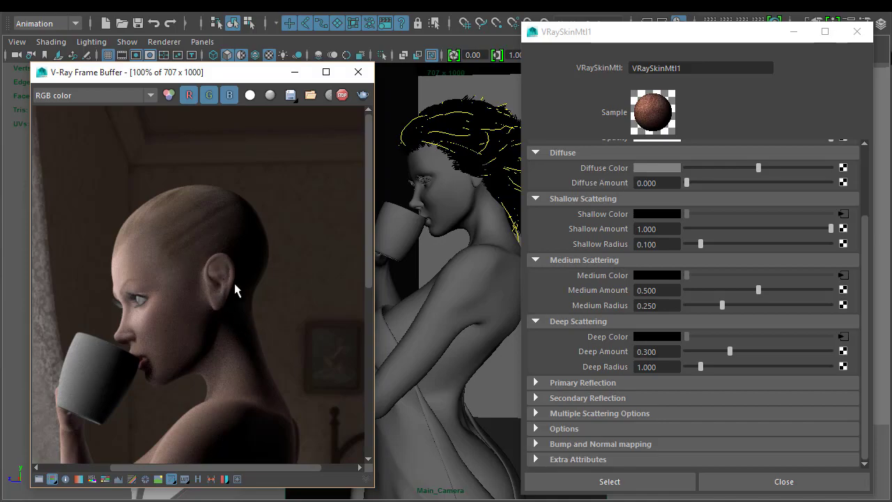
click(675, 244)
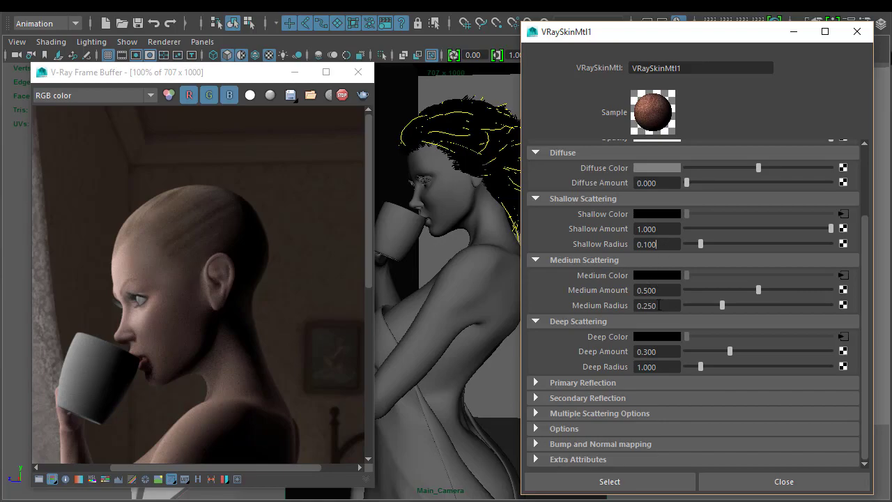
click(646, 290)
drag(642, 290, 651, 290)
text(6)
key(Return)
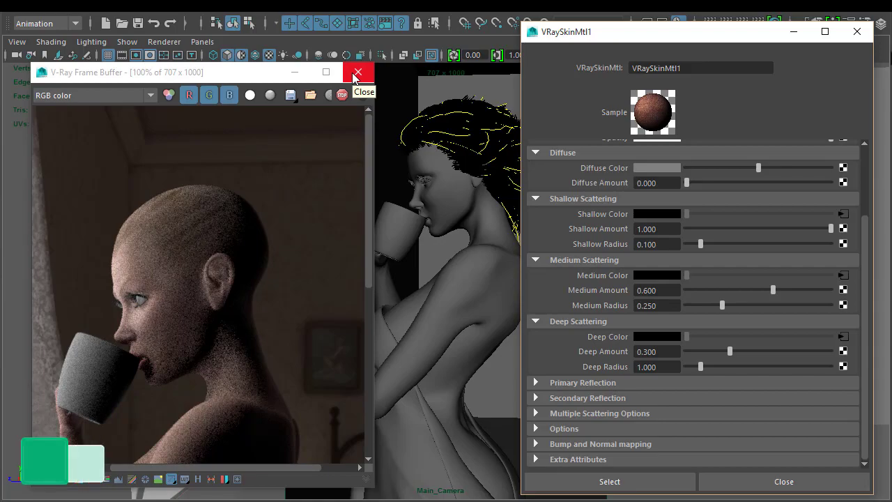
Close the frame buffer and restart the render with the hair included, checking the head and shoulders
click(358, 72)
drag(651, 42, 649, 58)
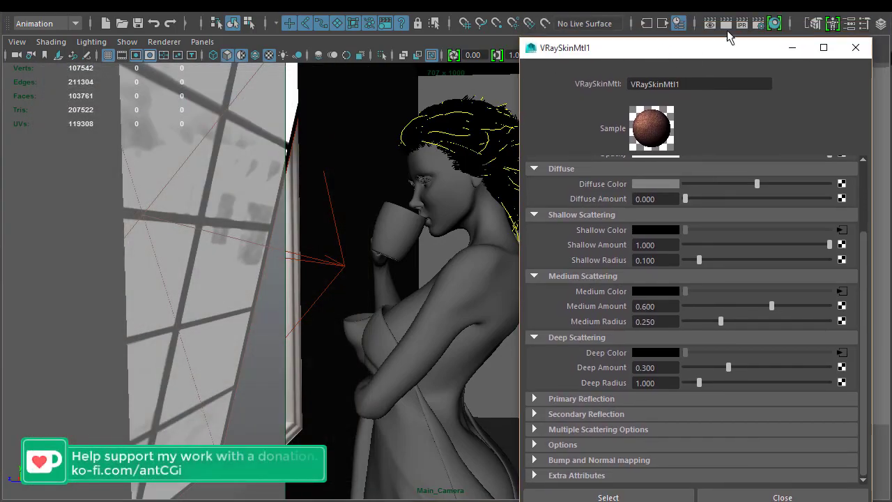
click(758, 23)
click(817, 67)
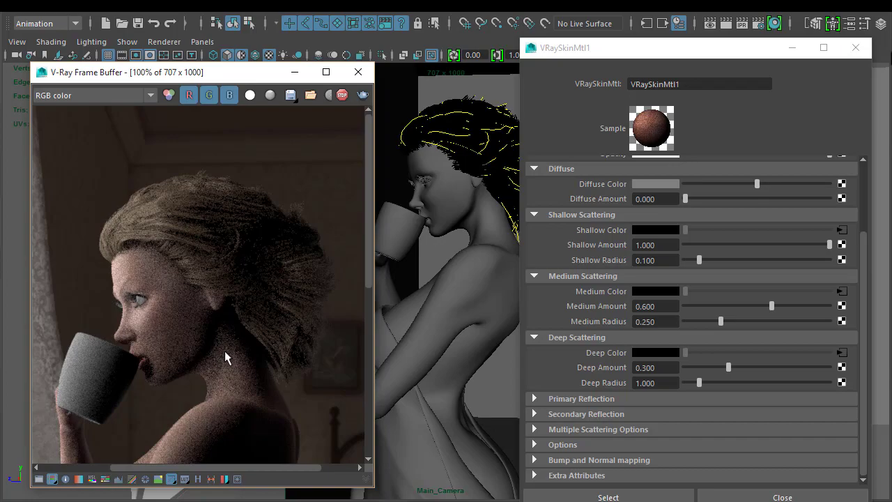
middle_drag(227, 348, 222, 326)
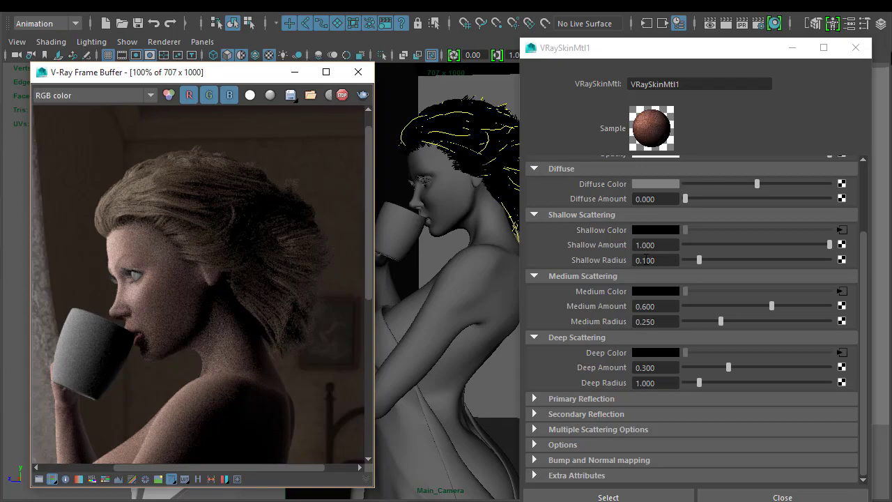
Set the skin material's Shallow Radius to 0.25, trying 0.2 first
click(644, 259)
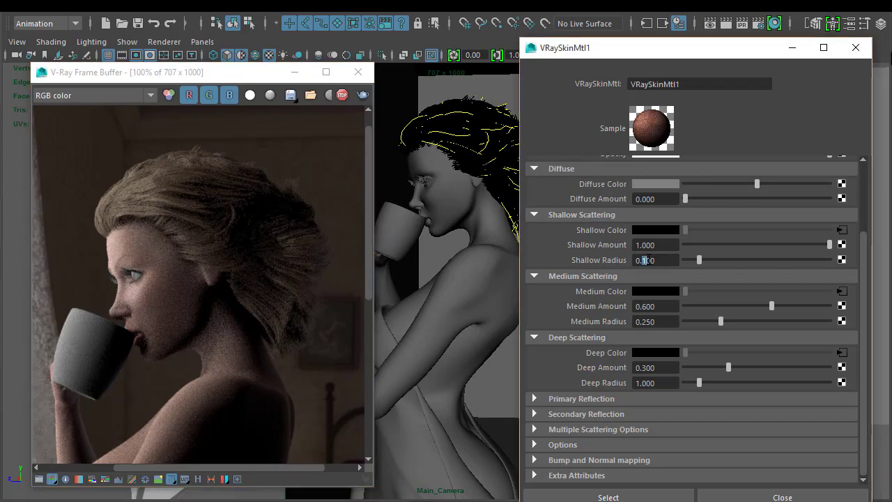
text(2)
key(Return)
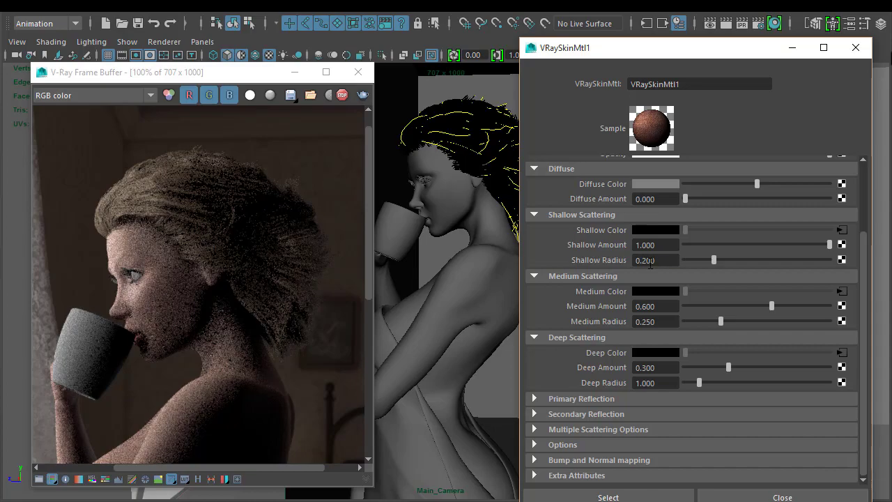
click(651, 262)
key(BackSpace)
text(5)
key(Return)
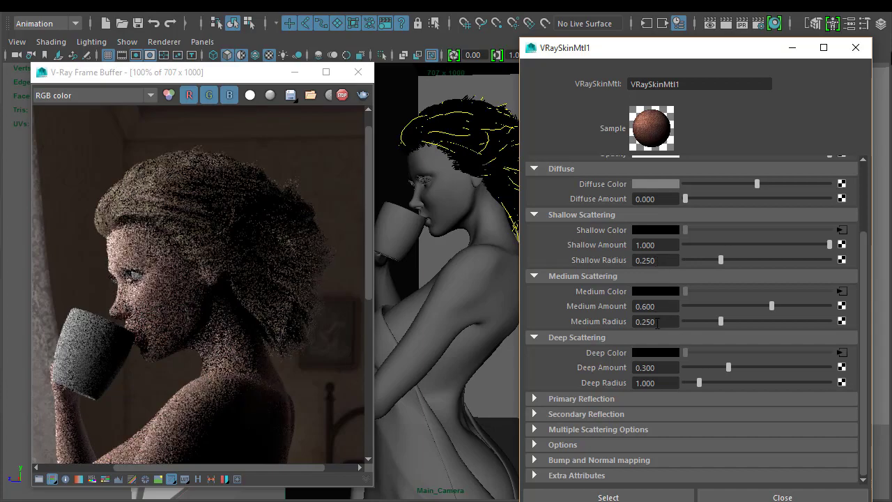
Set the Medium Radius to 0.5 and the Deep Radius to 1.5
drag(641, 321, 649, 322)
text(25)
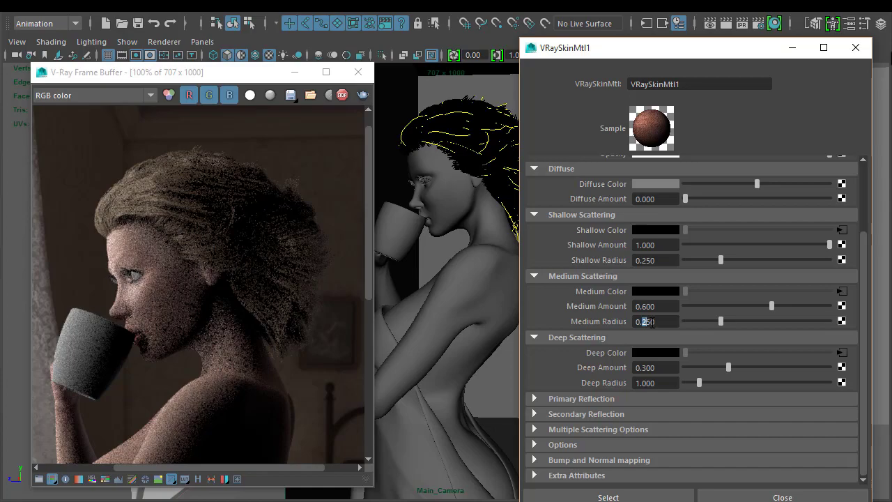
text(5)
key(Return)
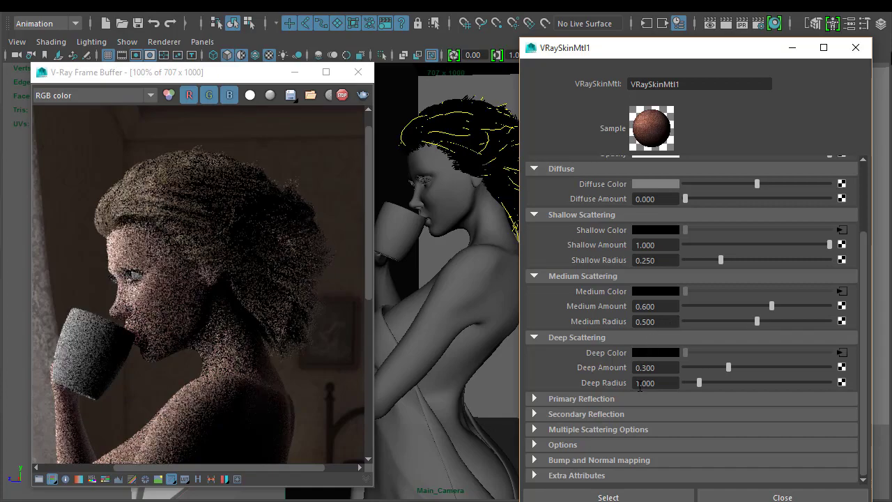
click(641, 383)
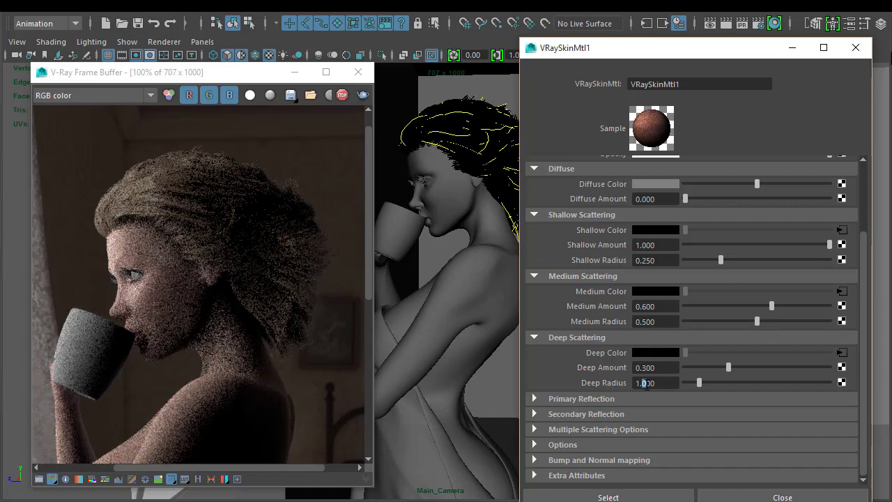
text(5)
key(Return)
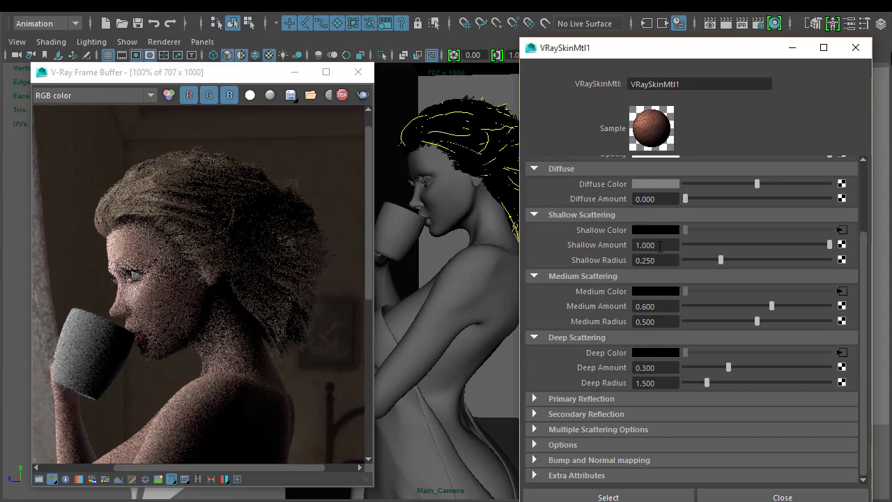
Set the Shallow Amount to 0.8 and check the head and shoulders in the render
drag(659, 245, 632, 245)
text(.)
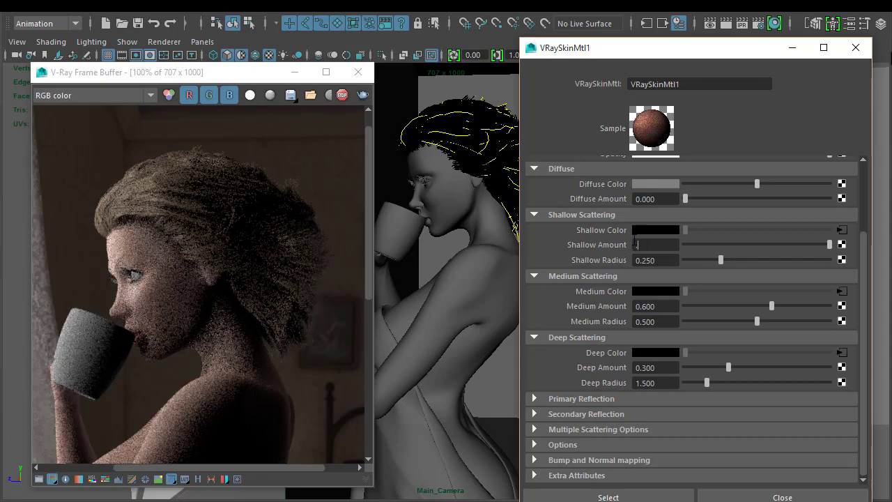
text(8)
key(Return)
middle_drag(239, 352, 241, 322)
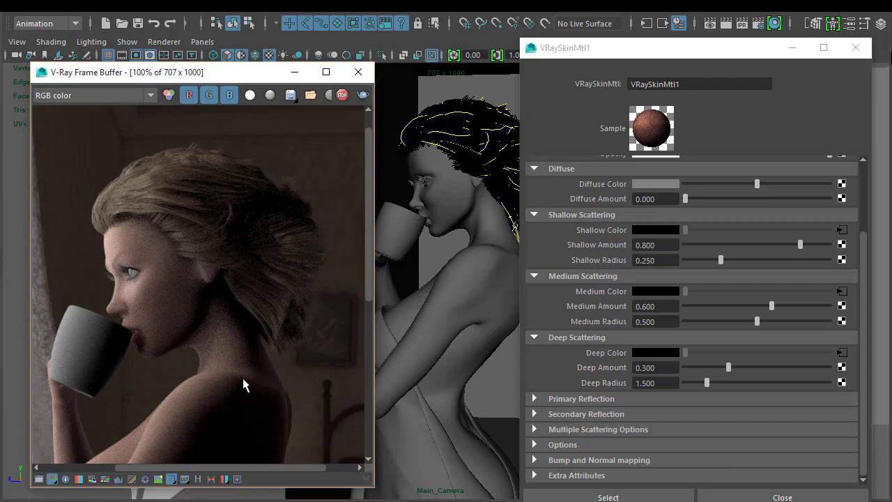
middle_drag(243, 358, 239, 343)
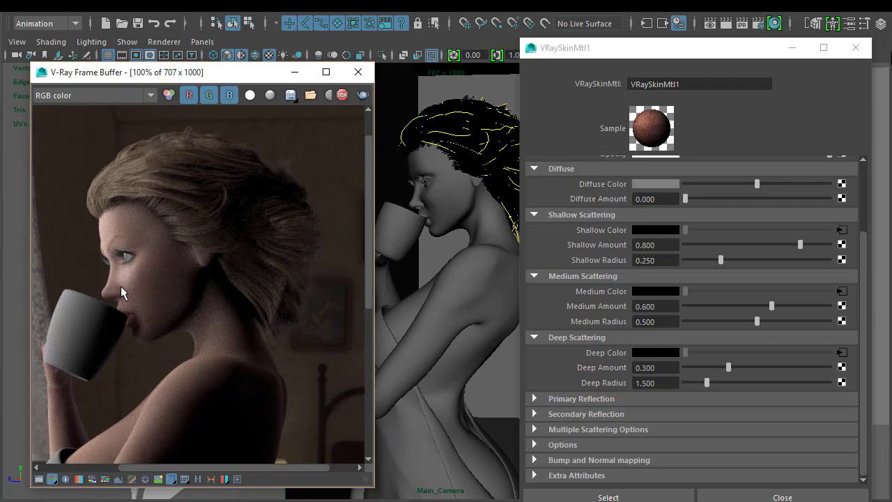
middle_drag(237, 355, 248, 374)
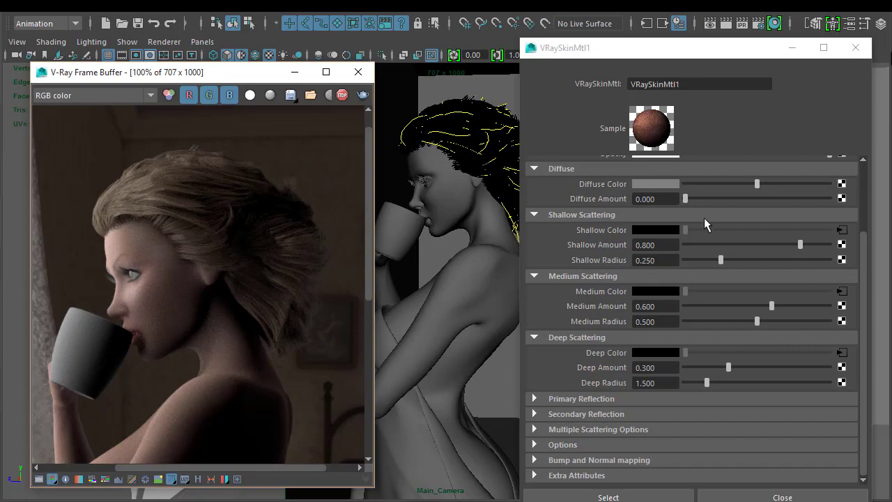
Connect a new File texture node to the skin material's Diffuse Color
scroll(704, 243, up, 4)
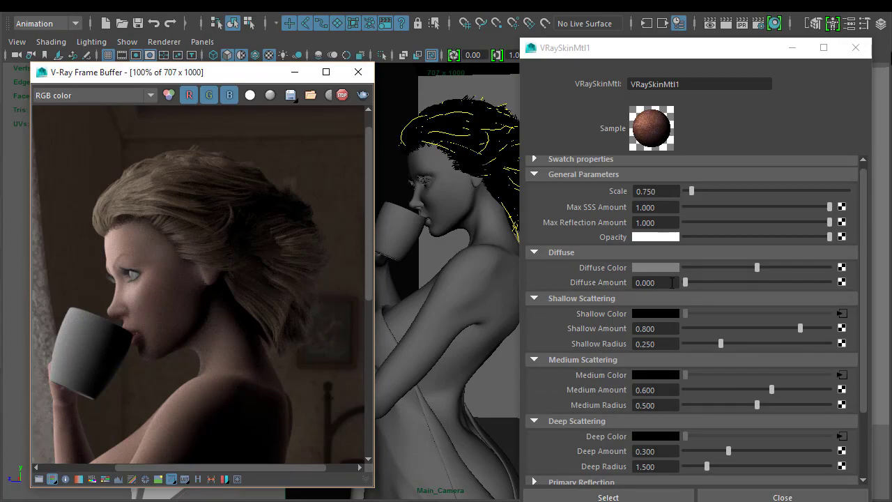
scroll(694, 327, down, 2)
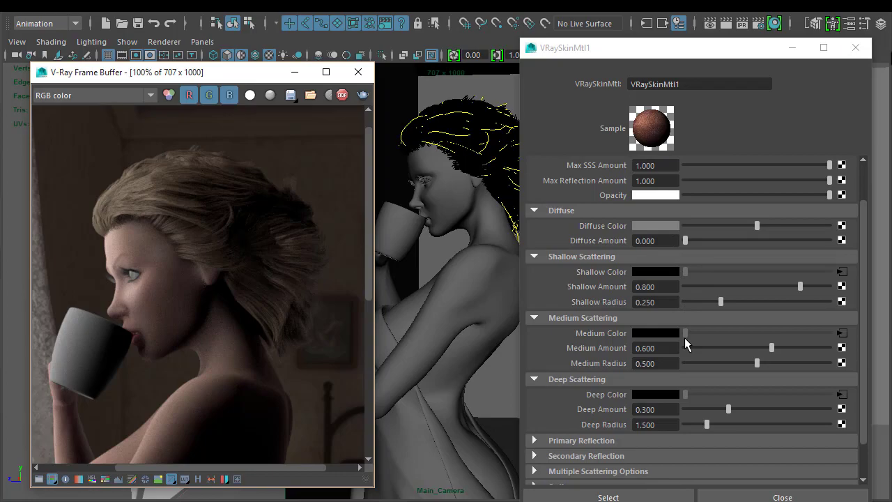
scroll(684, 337, up, 2)
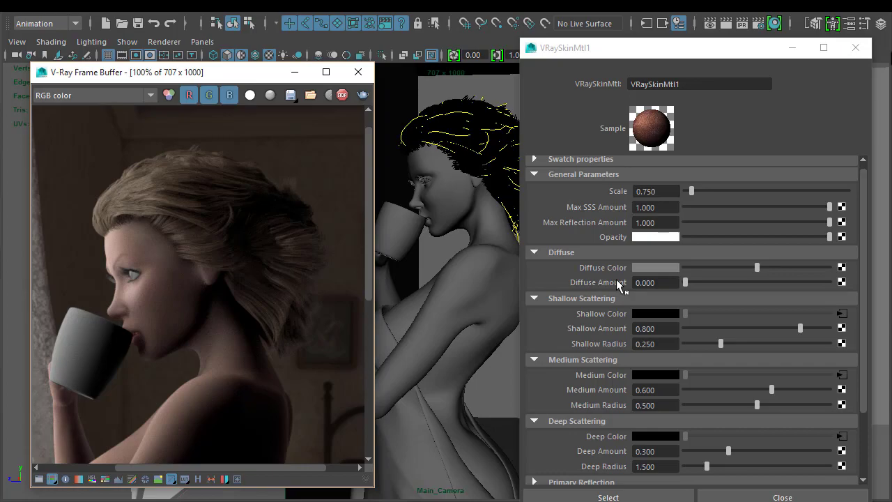
click(842, 267)
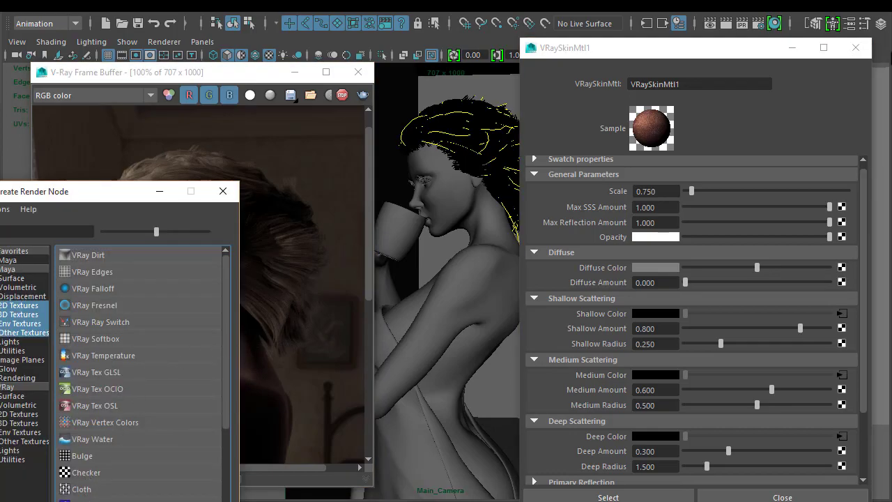
click(84, 499)
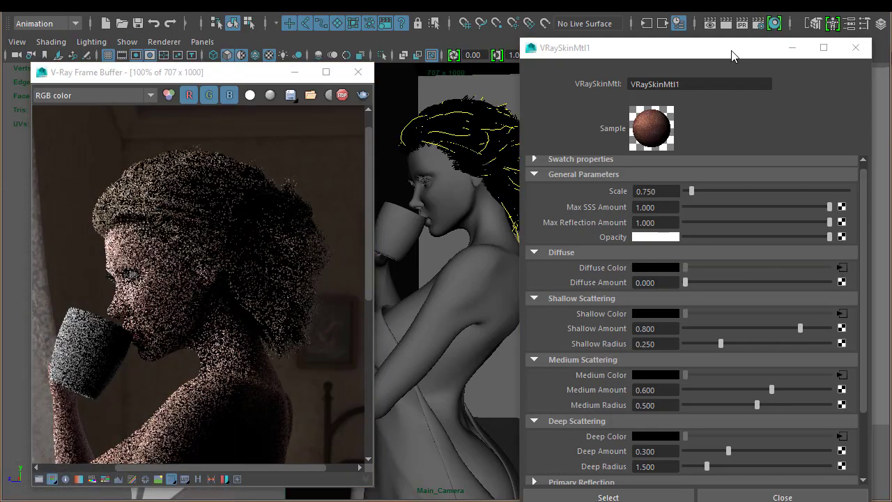
Load VRaySkin_Diffuse.tga into the Diffuse Color file node and close the Attribute Editor to uncover the viewport
drag(739, 52, 440, 44)
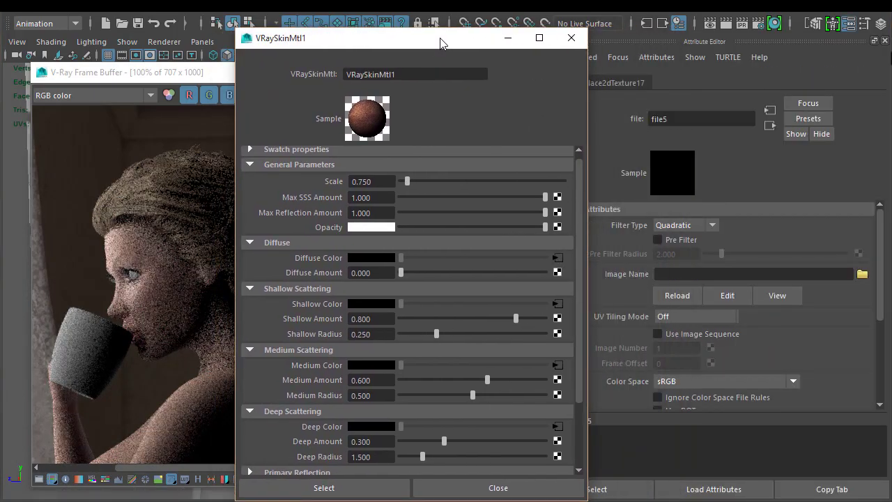
click(862, 274)
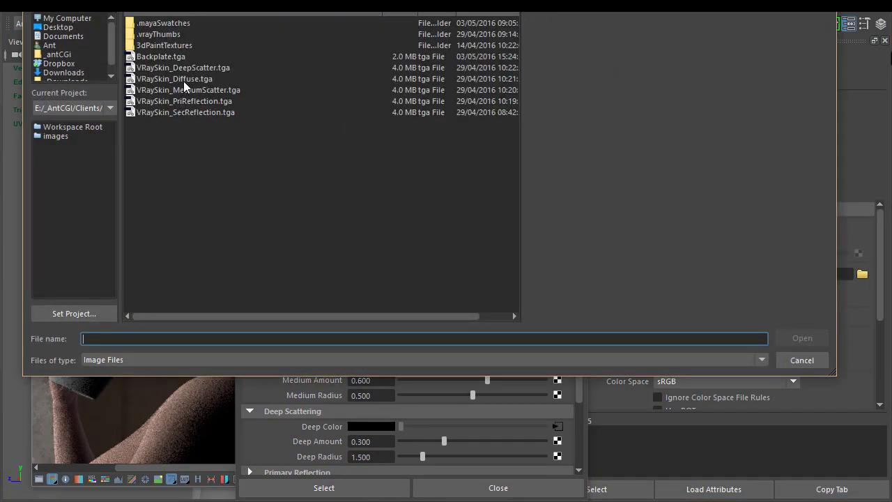
click(183, 79)
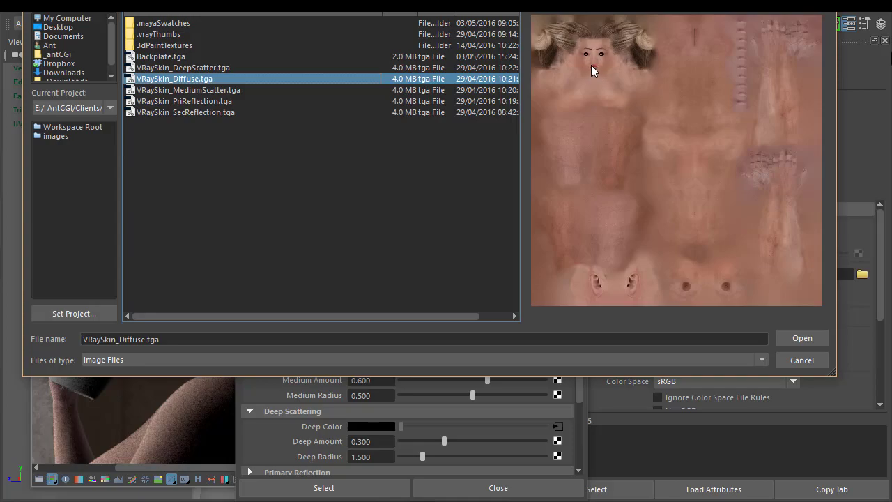
double_click(208, 80)
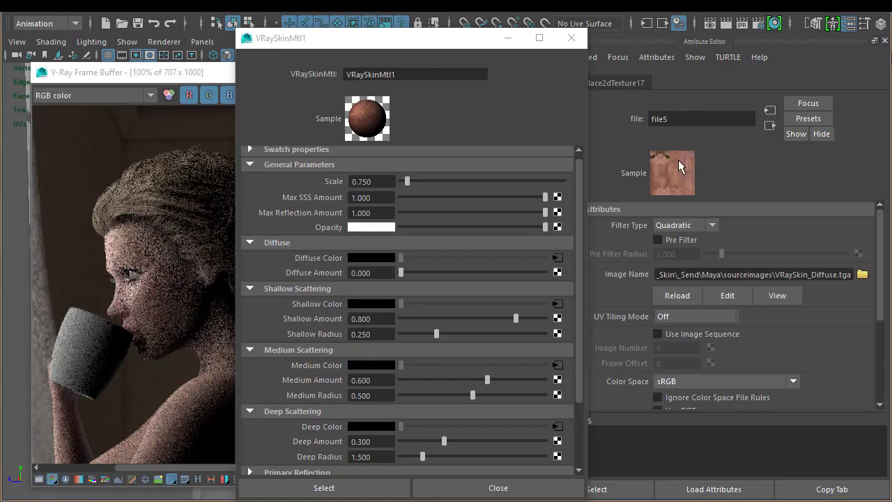
click(884, 41)
drag(411, 38, 680, 34)
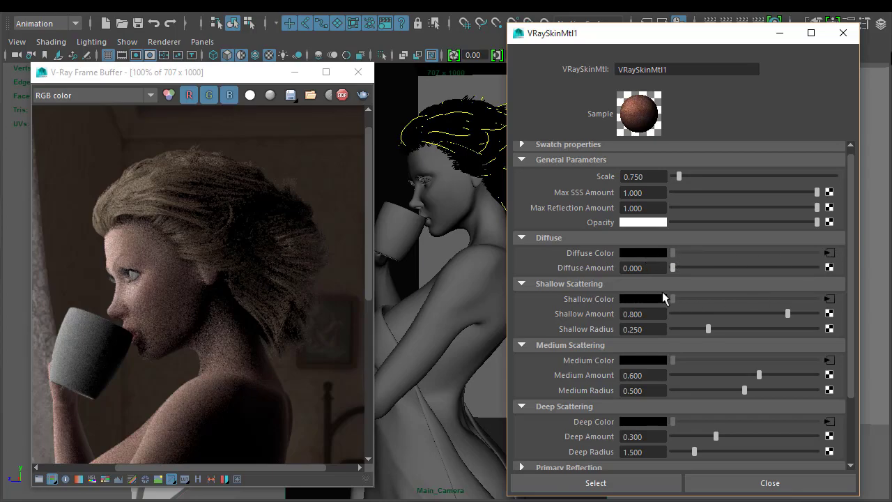
Raise the Diffuse Amount to 1 and connect a new File texture node to it
click(653, 268)
drag(674, 266, 851, 269)
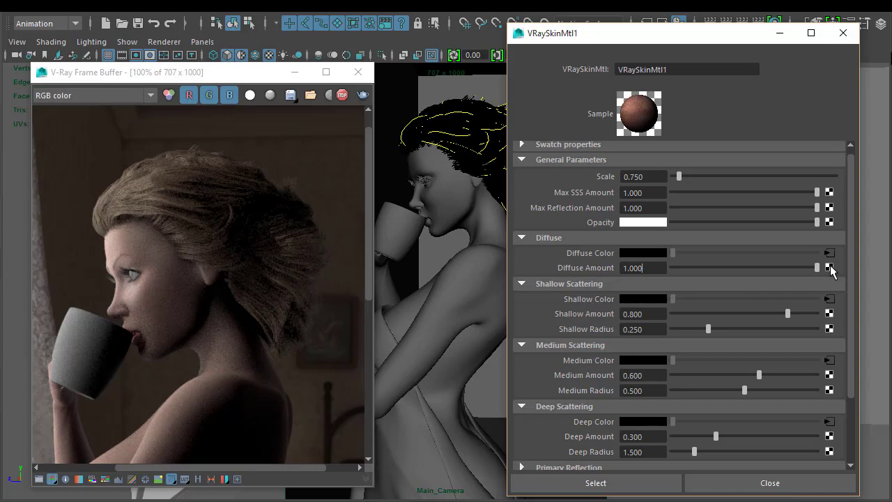
click(829, 267)
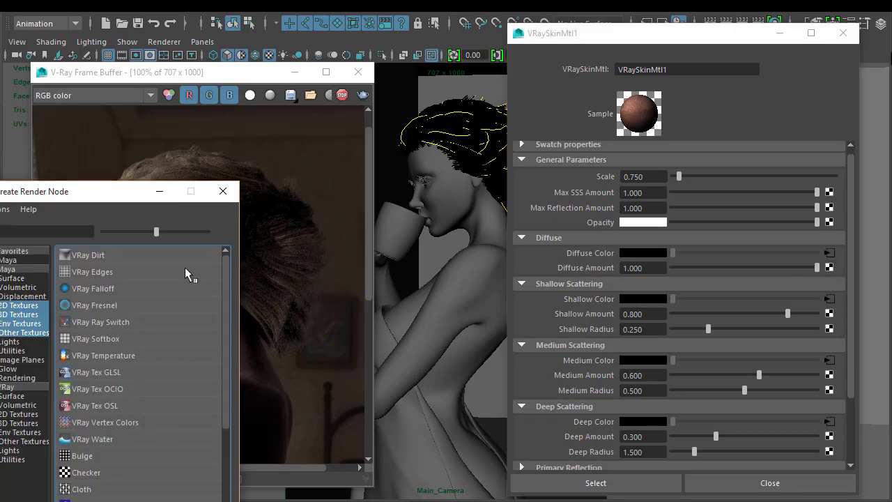
click(88, 255)
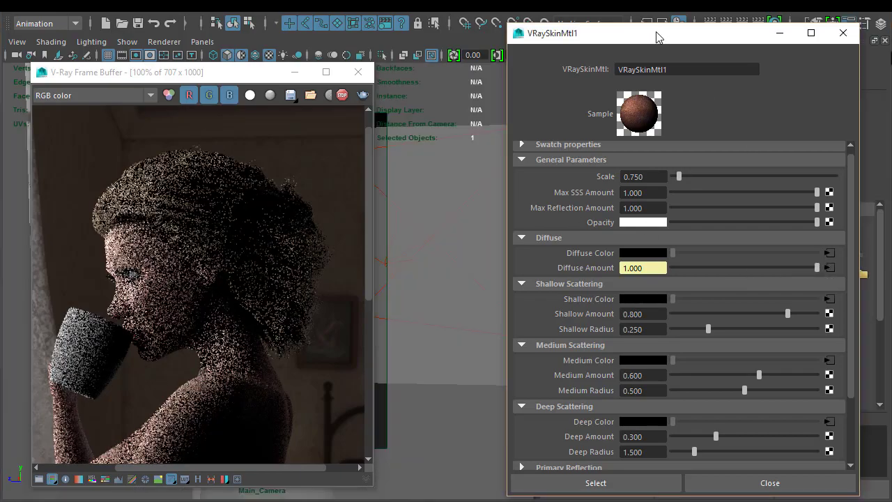
Compare the two reflection maps, load VRaySkin_SecReflection.tga into the Diffuse Amount file node, and hide the Attribute Editor
drag(658, 36, 343, 26)
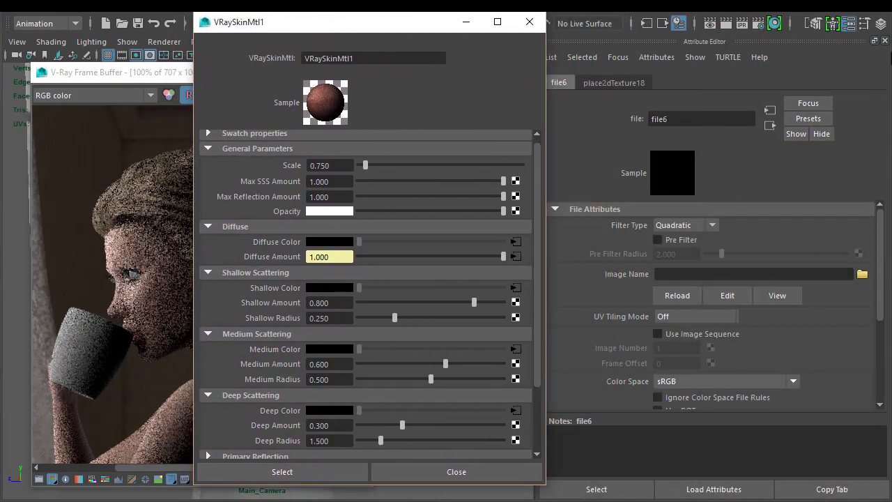
click(862, 274)
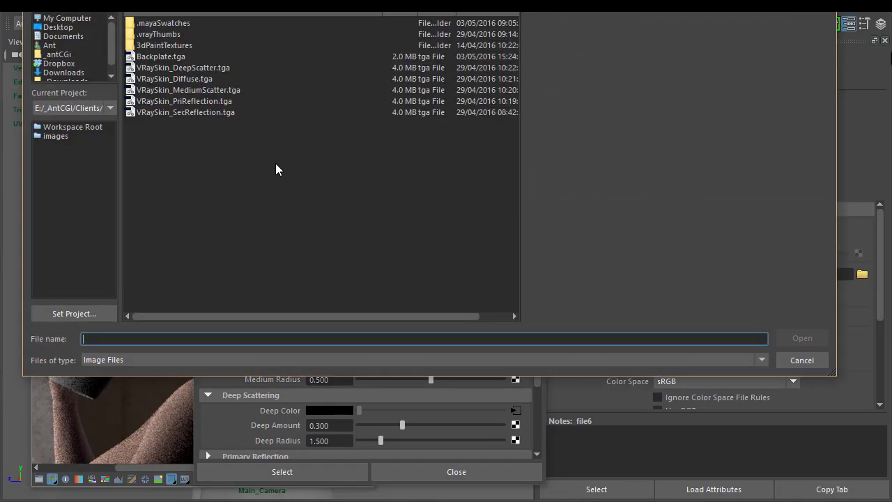
click(198, 114)
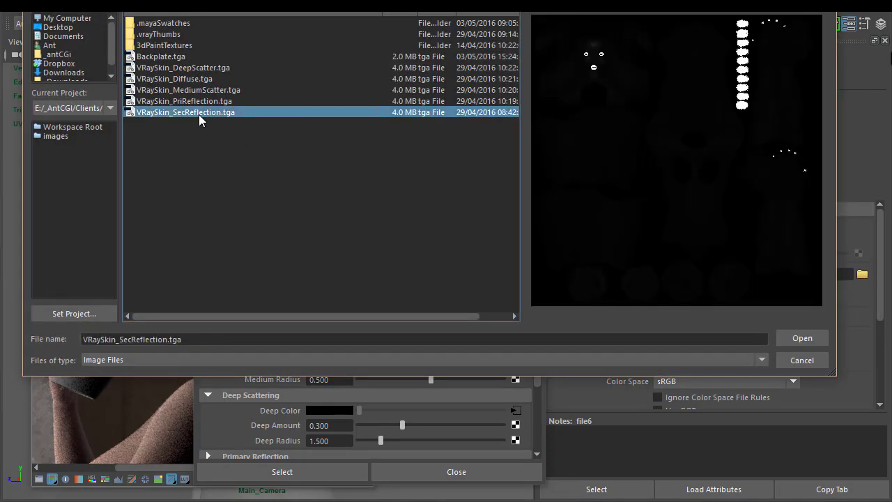
click(198, 103)
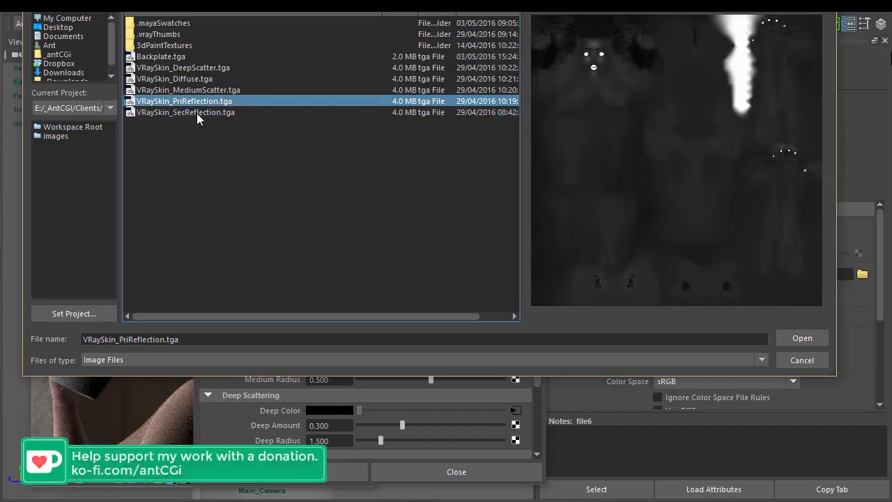
click(196, 113)
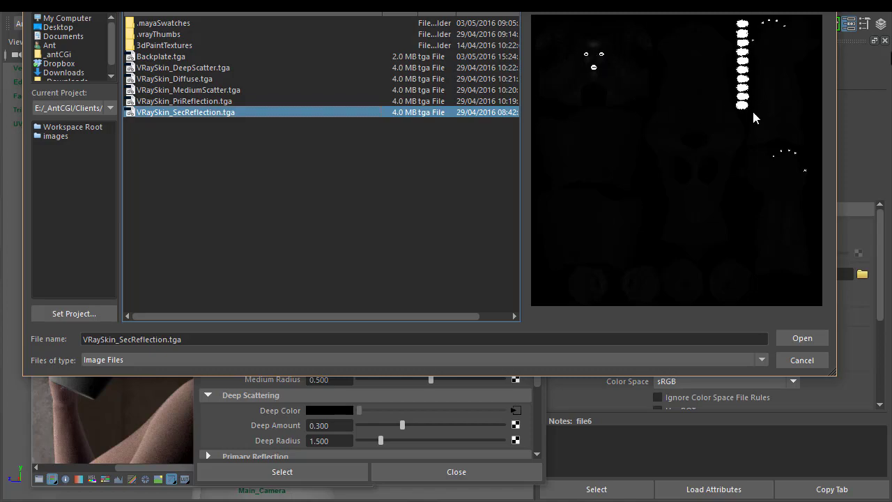
double_click(201, 113)
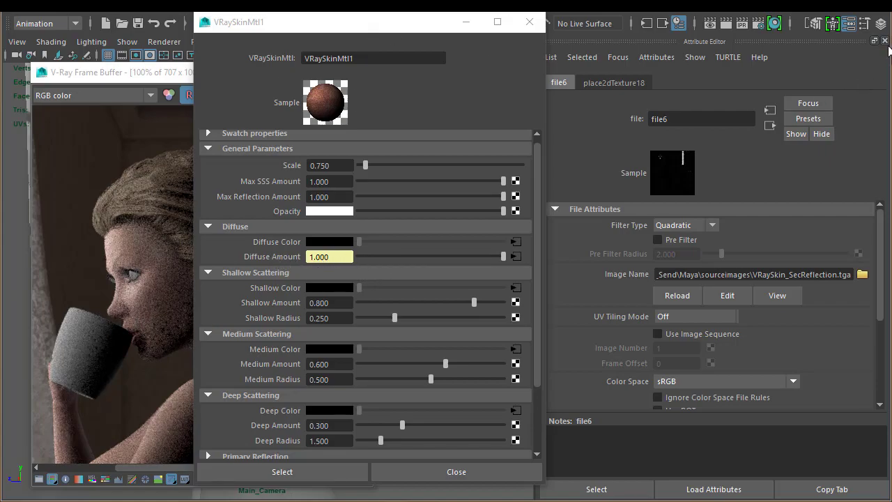
key(ctrl+a)
drag(377, 27, 682, 26)
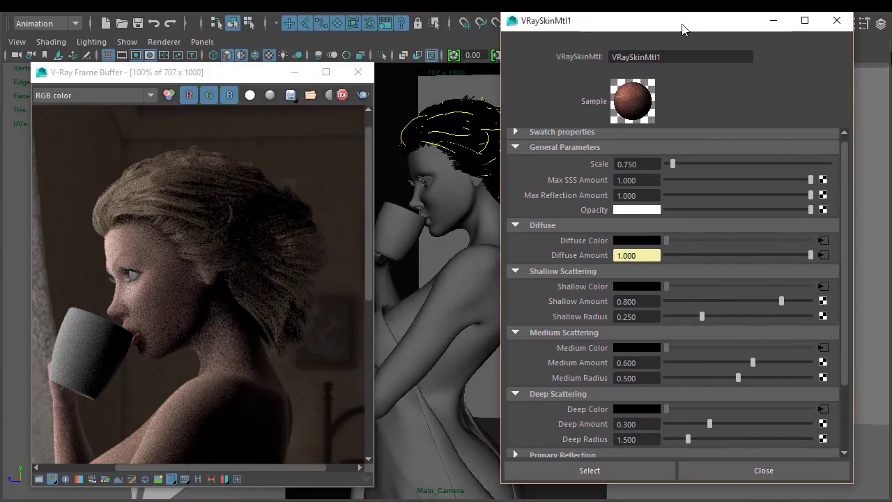
Examine the diffuse mask's effect on the lips, face and whole figure in the render
click(178, 360)
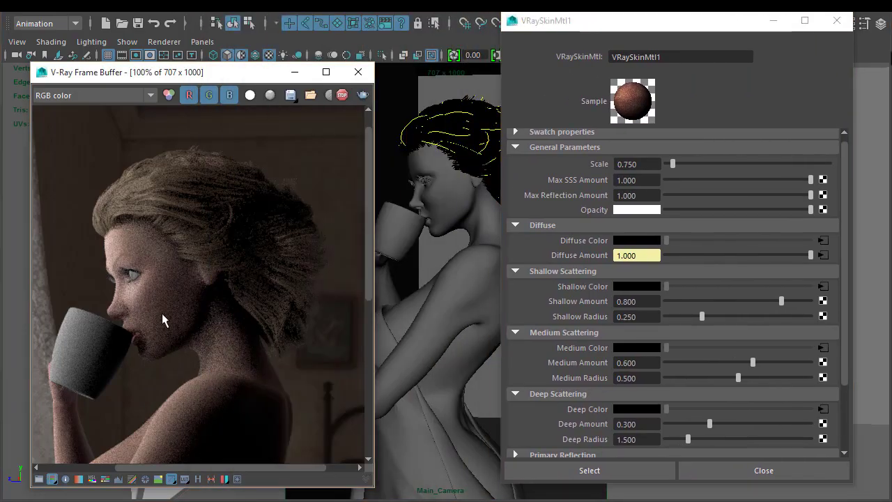
scroll(212, 353, down, 1)
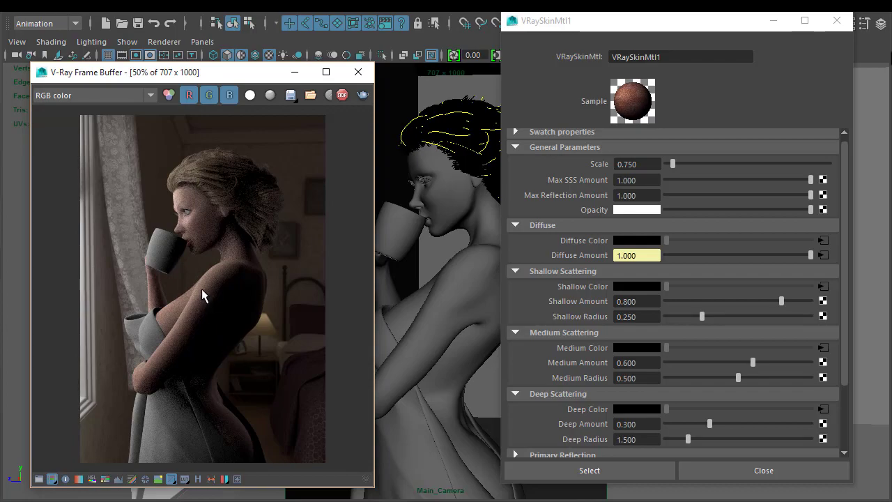
scroll(174, 253, up, 1)
scroll(238, 252, up, 1)
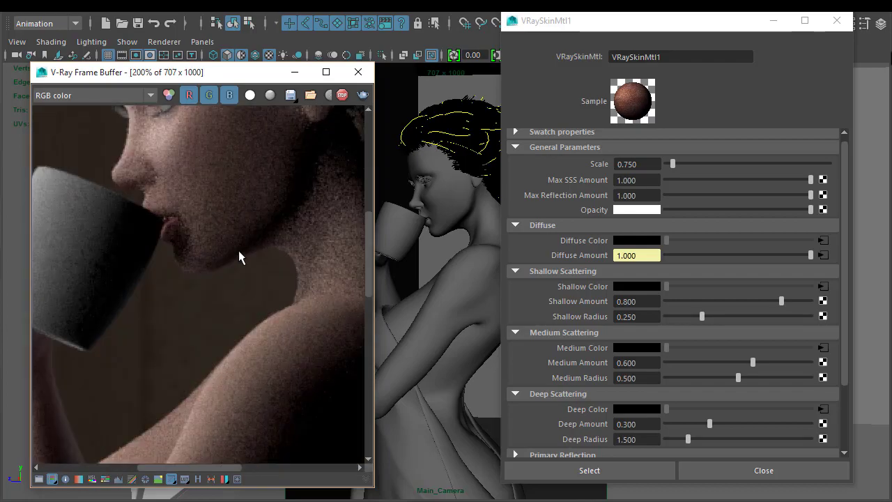
scroll(239, 252, down, 1)
scroll(238, 256, up, 1)
scroll(202, 272, down, 1)
scroll(222, 289, down, 1)
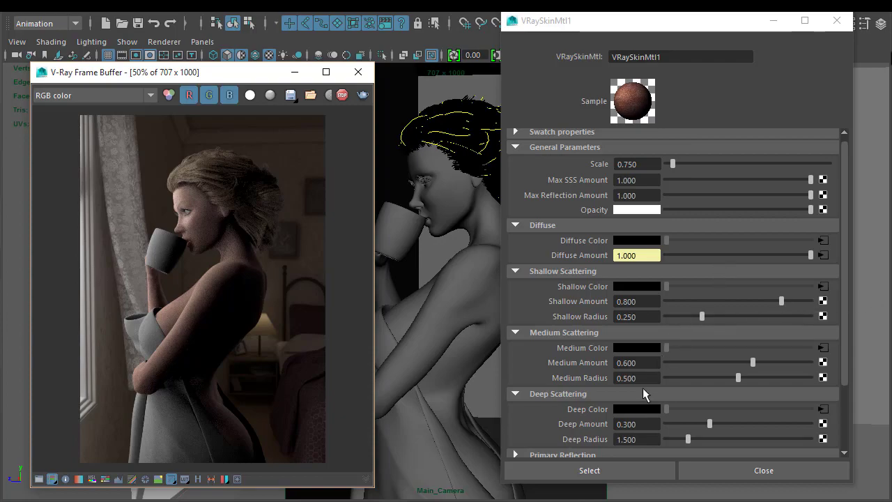
Collapse the Diffuse, Shallow, Medium and Deep Scattering sections and expand the Primary Reflection settings
scroll(568, 389, down, 2)
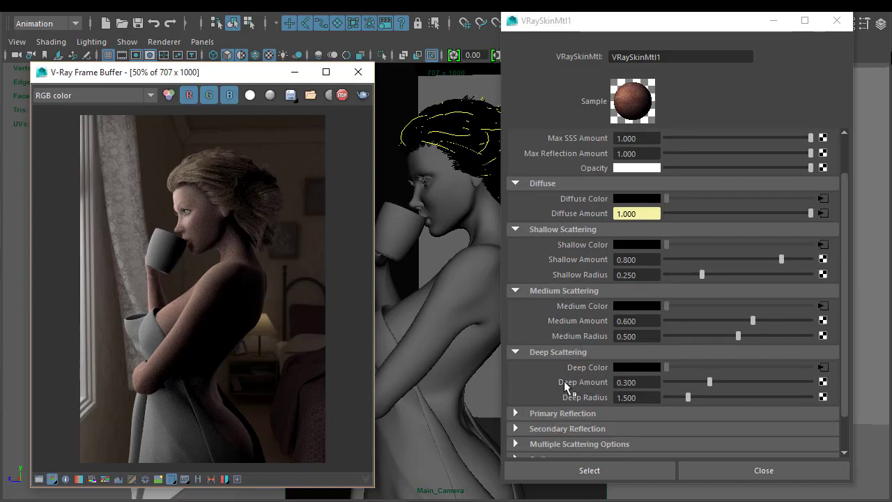
click(574, 183)
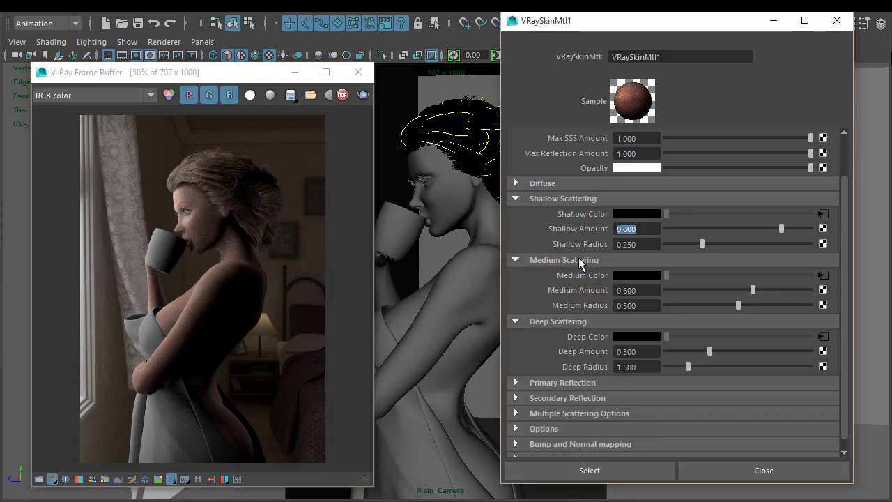
click(570, 201)
click(572, 248)
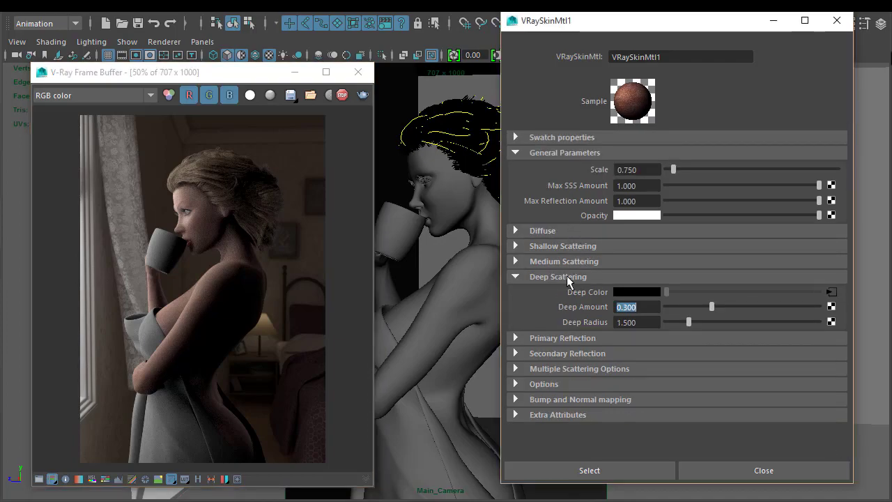
click(566, 276)
click(563, 292)
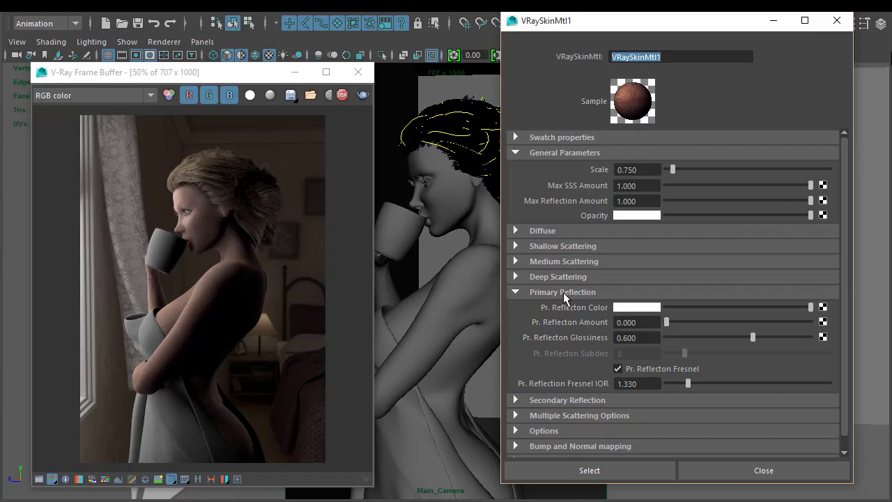